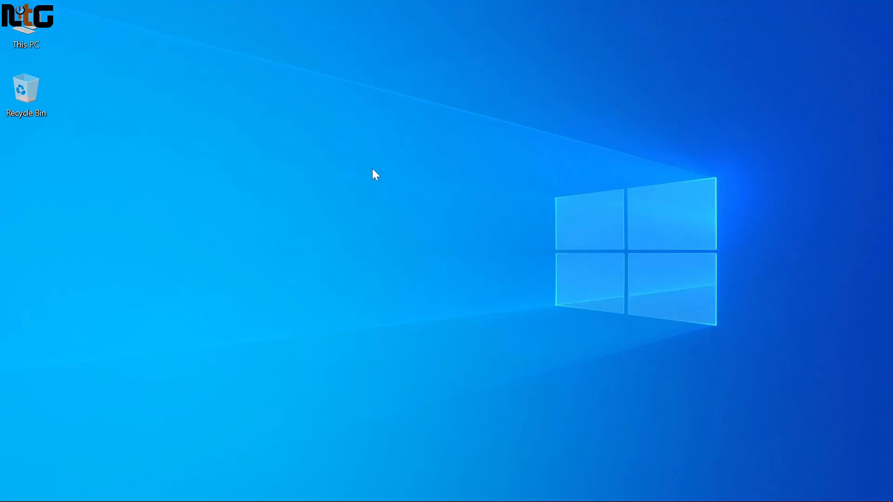
# Create a new folder named Test on the desktop.
pyautogui.rightClick(376, 147)
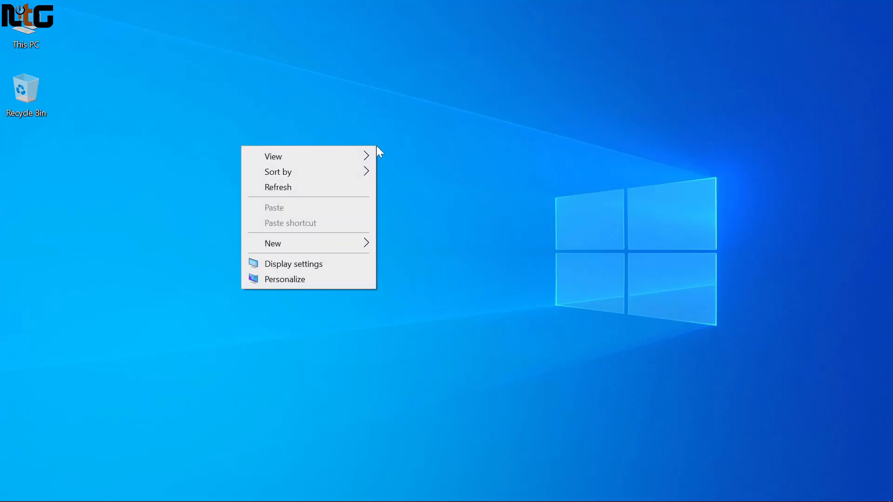
pyautogui.click(345, 246)
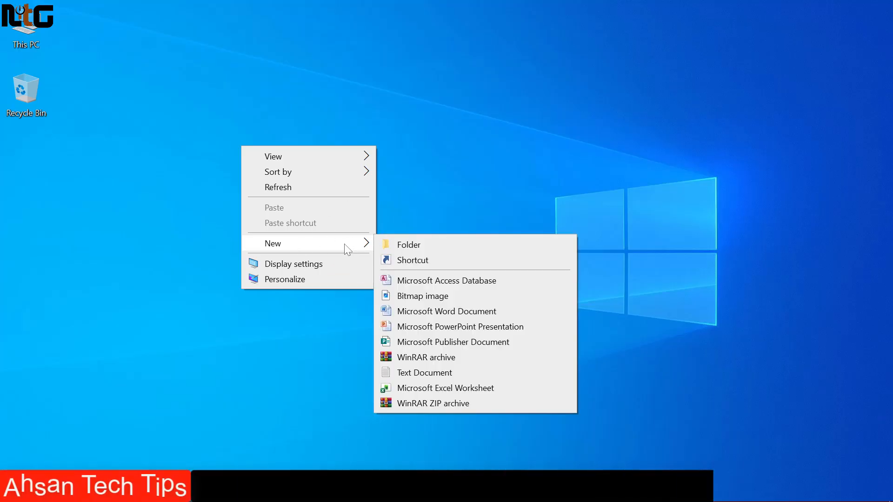
pyautogui.click(432, 243)
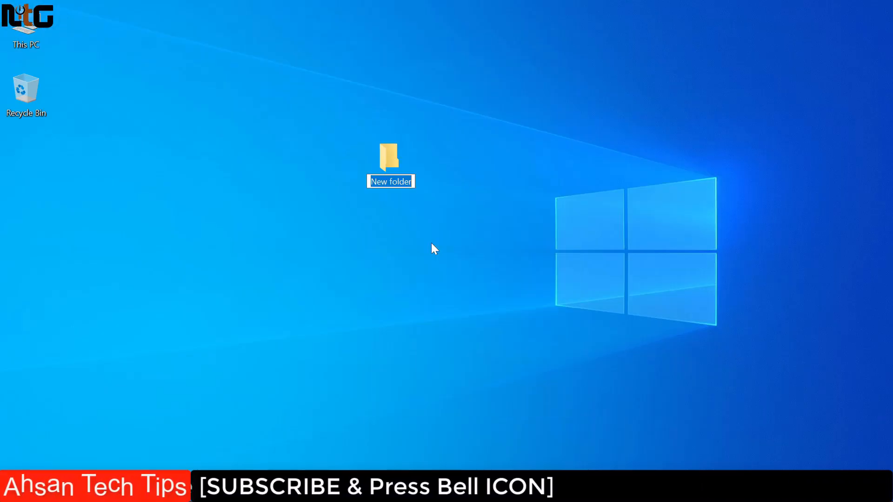
pyautogui.write('Test')
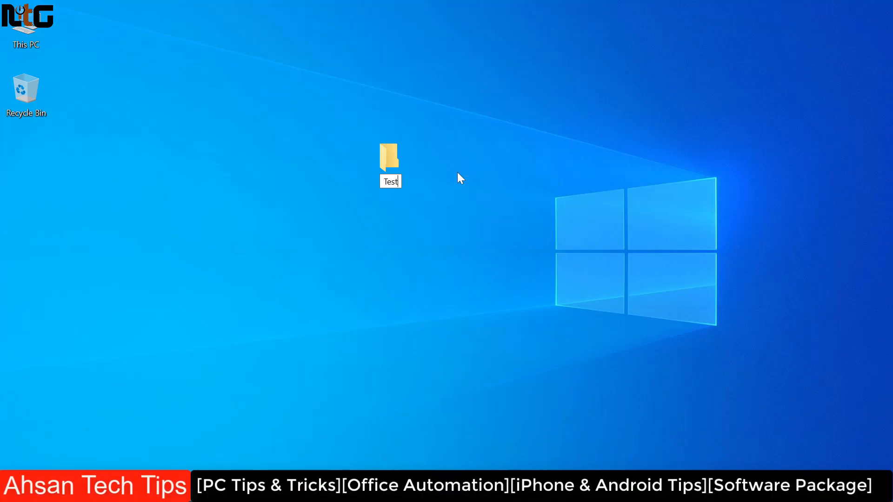
pyautogui.press('Return')
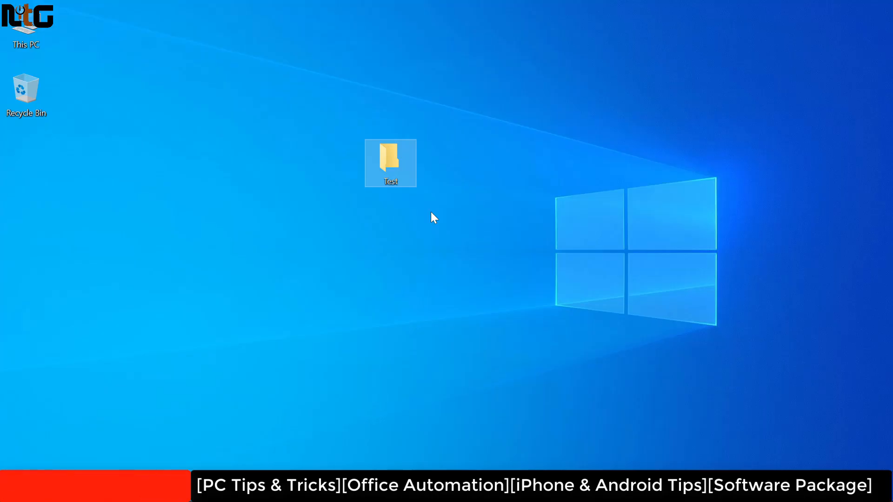
# Open the Test folder and create a Microsoft Word document named "ms word" in it.
pyautogui.rightClick(395, 163)
pyautogui.click(263, 175)
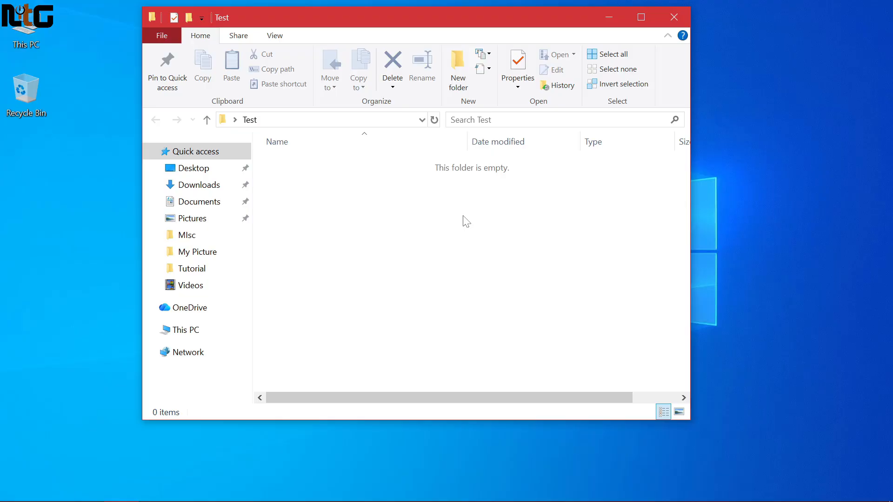
pyautogui.rightClick(398, 206)
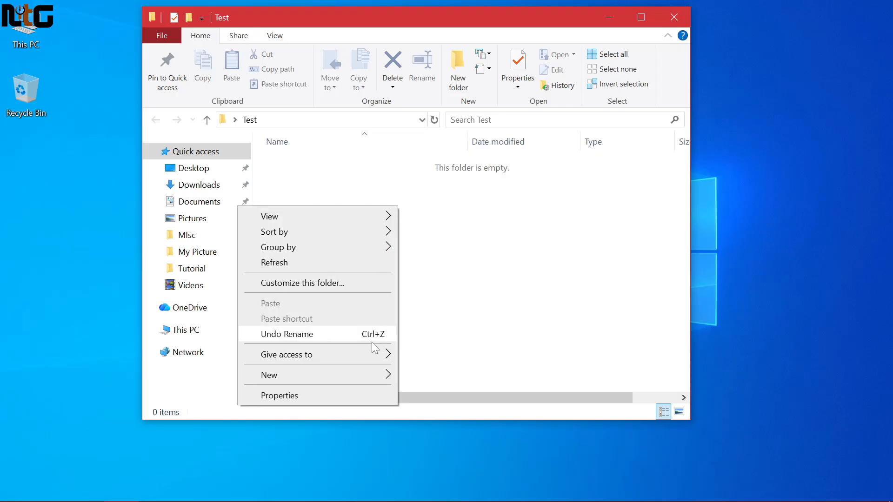
pyautogui.click(365, 377)
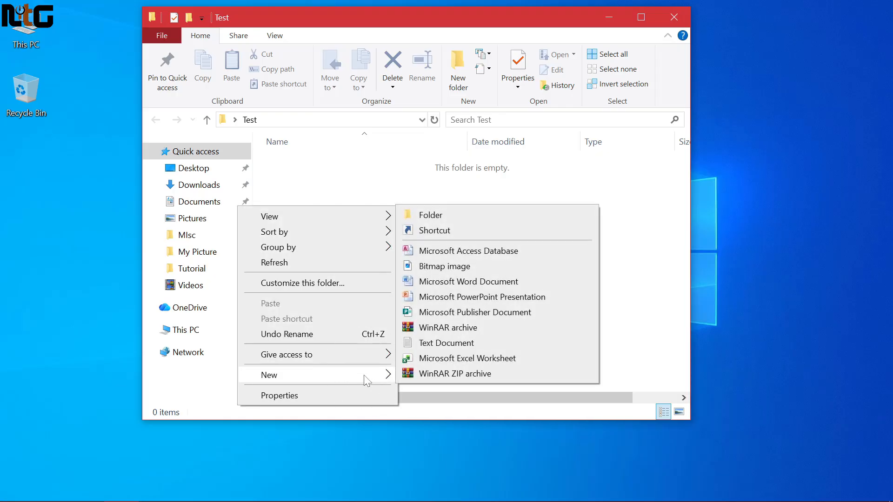
pyautogui.click(506, 282)
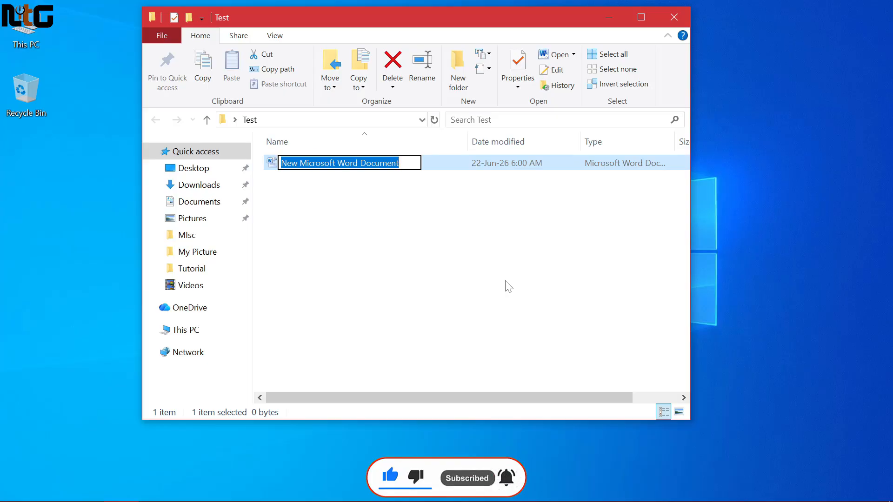
pyautogui.write('ms ')
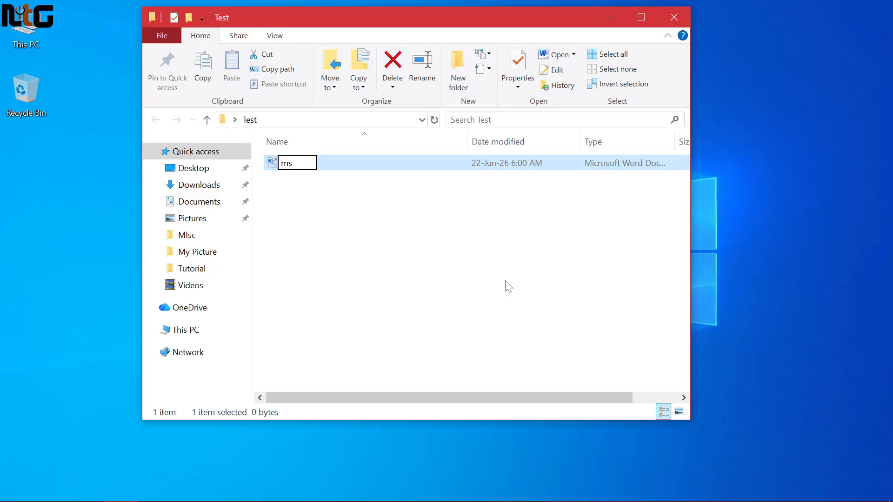
pyautogui.write('word')
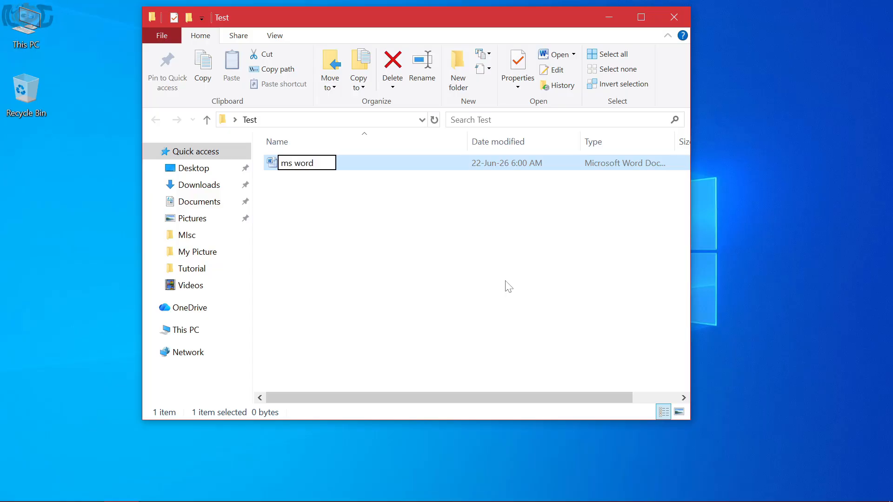
pyautogui.press('Return')
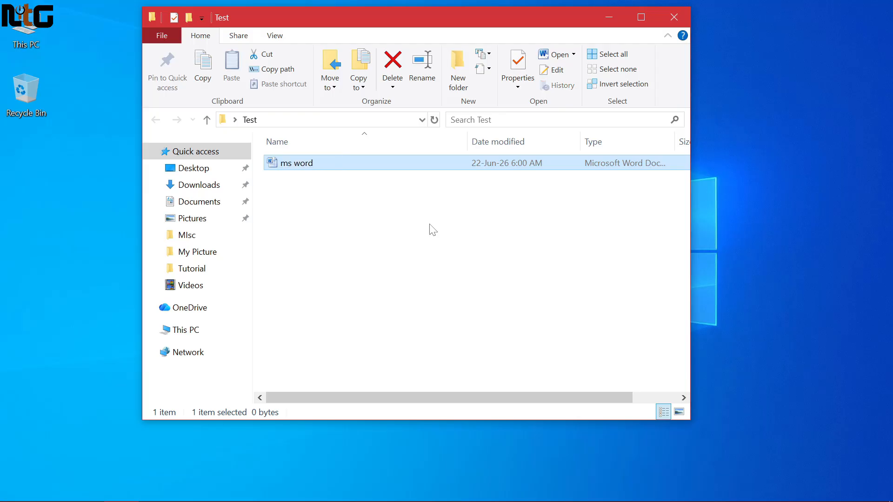
# Open the "ms word" document in Microsoft Word.
pyautogui.click(430, 230)
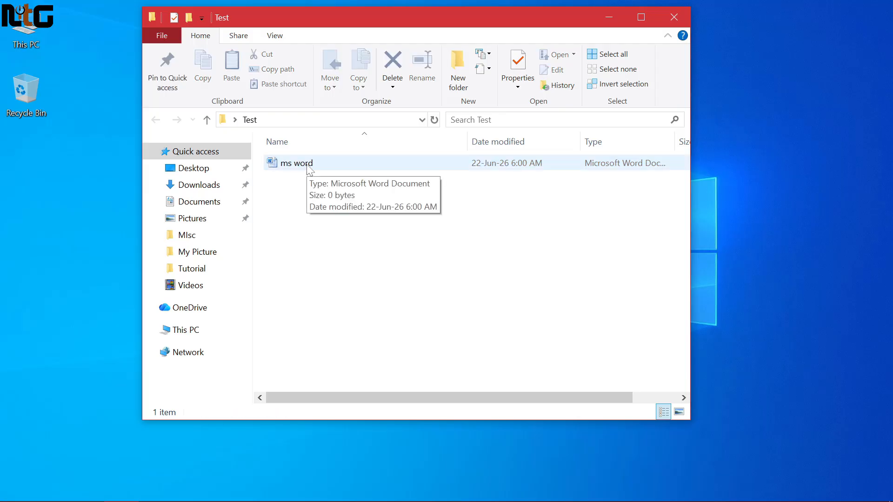
pyautogui.rightClick(308, 165)
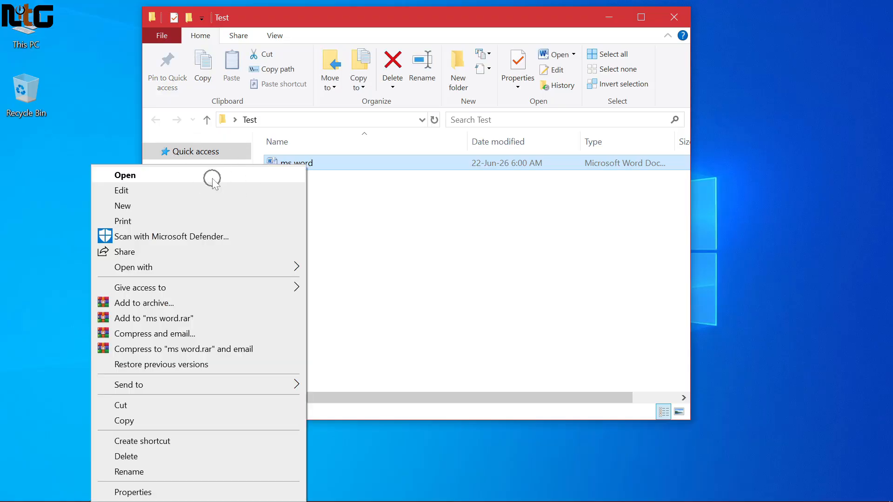
pyautogui.click(212, 179)
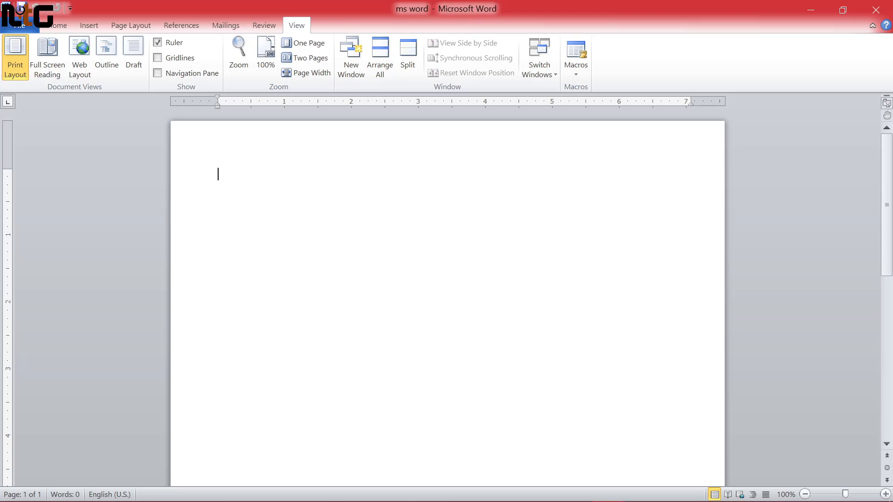
# In the page setup options, select A4 as the paper size.
pyautogui.click(131, 27)
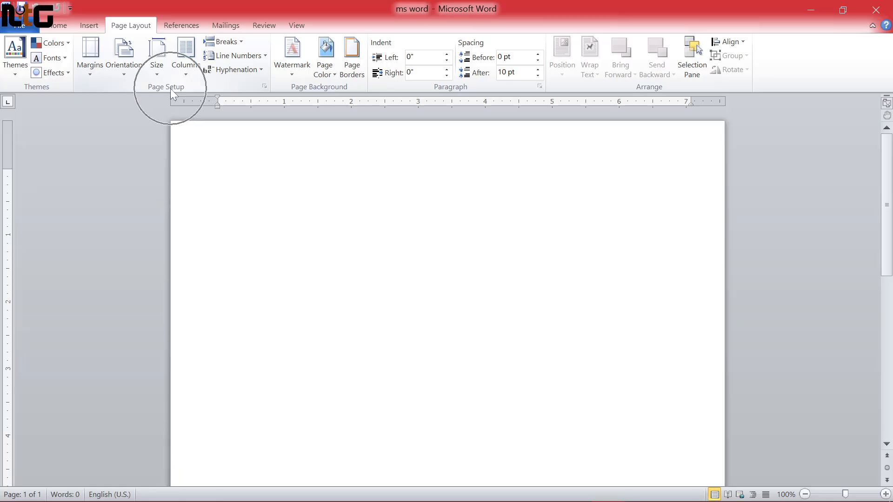
pyautogui.click(265, 86)
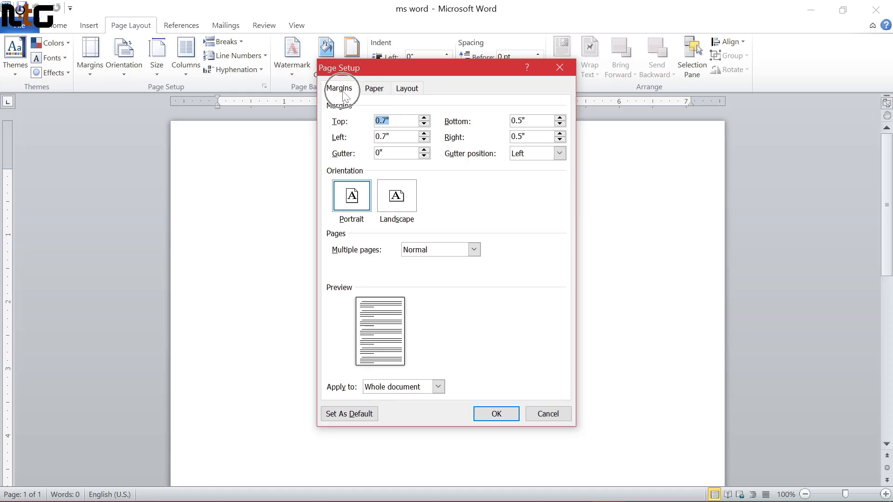
pyautogui.click(374, 90)
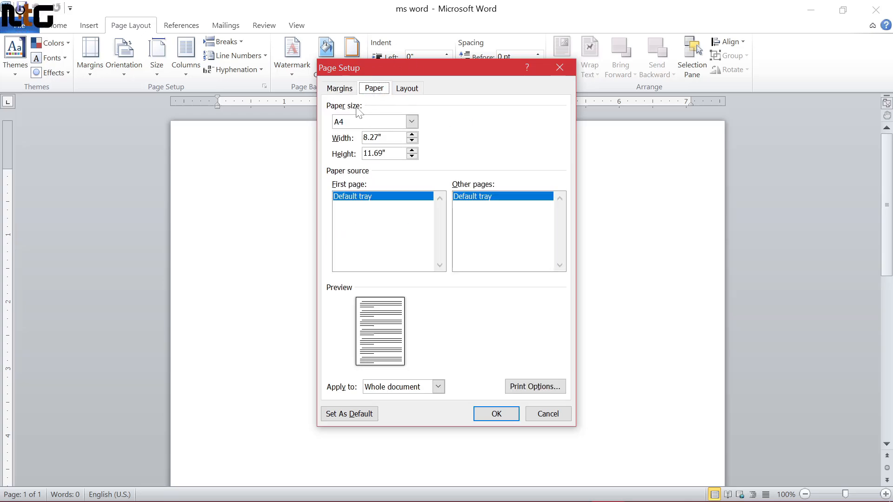
pyautogui.click(411, 122)
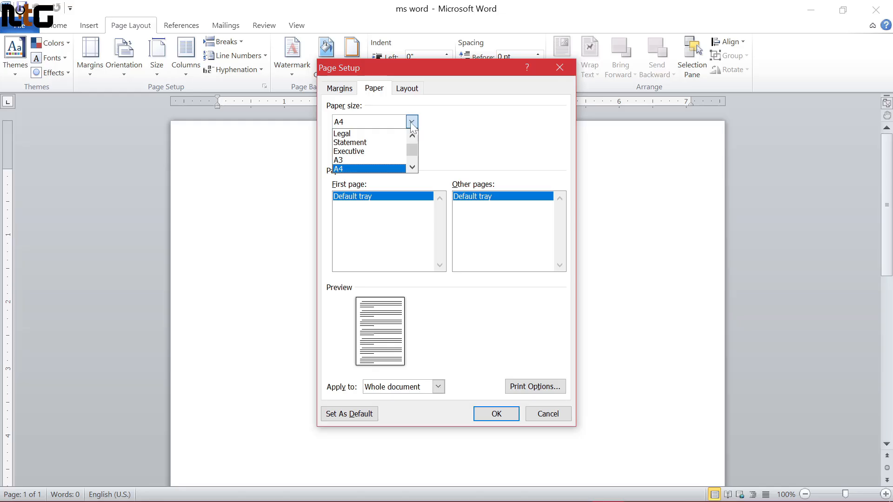
pyautogui.click(344, 169)
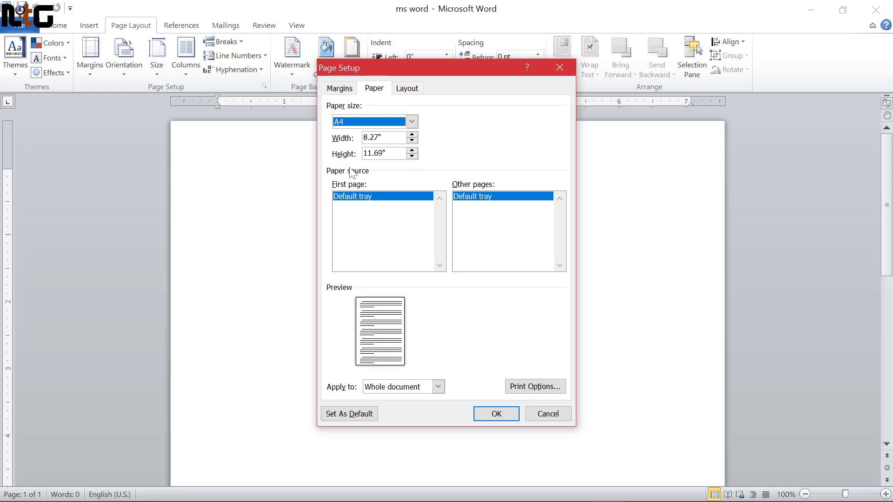
# Set the top margin to 0.6" and the left margin to 0.8", keep portrait orientation, and apply the page setup.
pyautogui.click(339, 89)
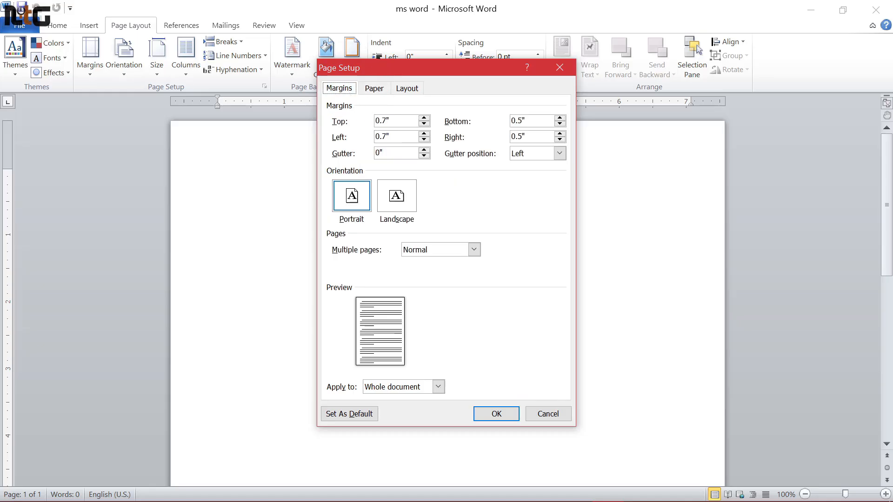
pyautogui.click(397, 135)
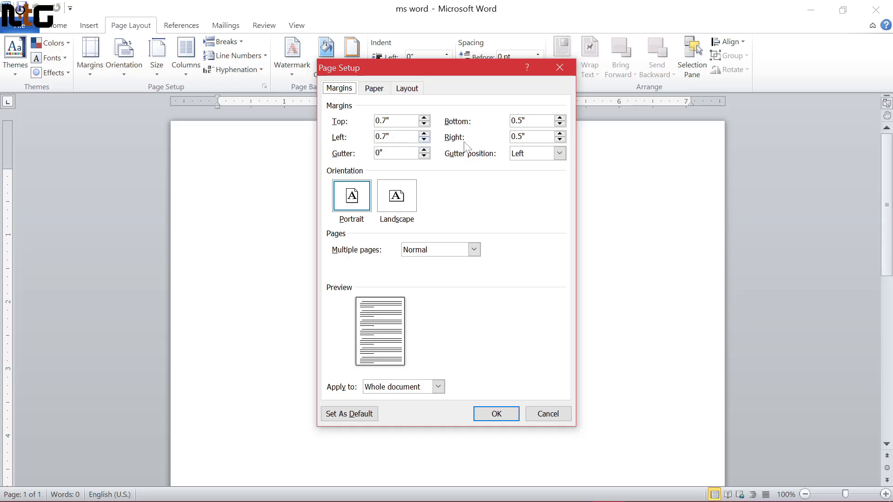
pyautogui.click(525, 121)
pyautogui.click(424, 123)
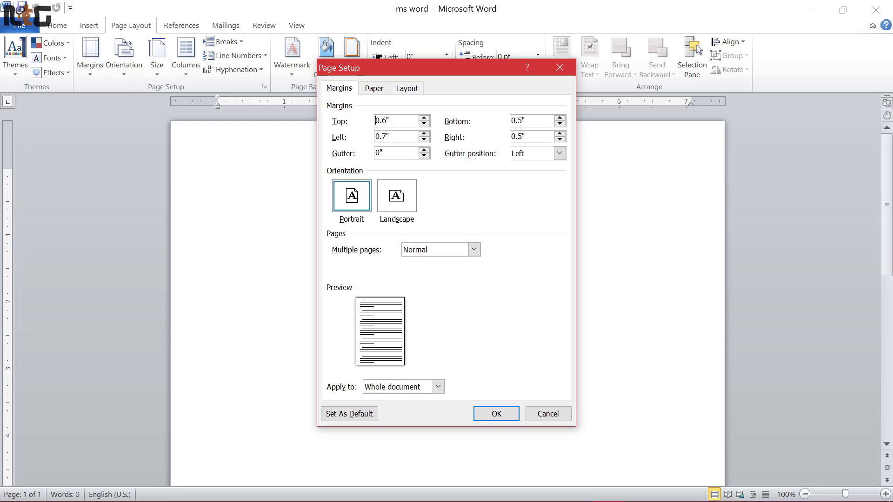
pyautogui.click(402, 122)
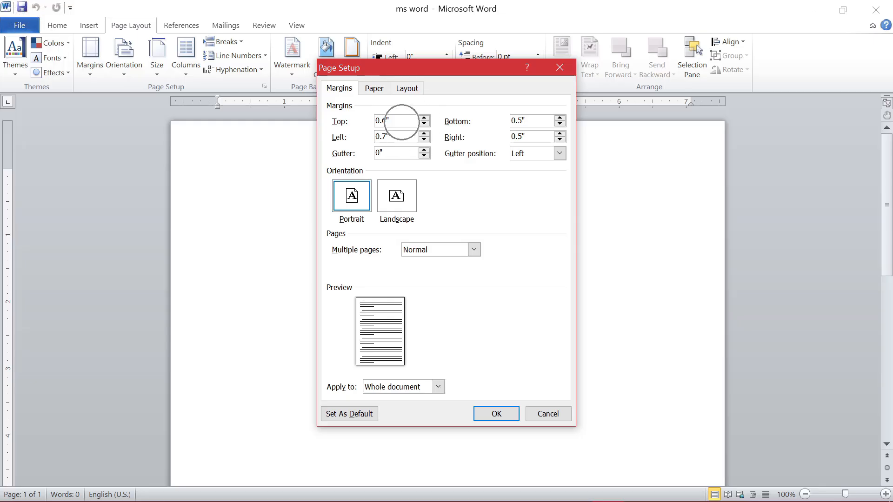
pyautogui.click(424, 134)
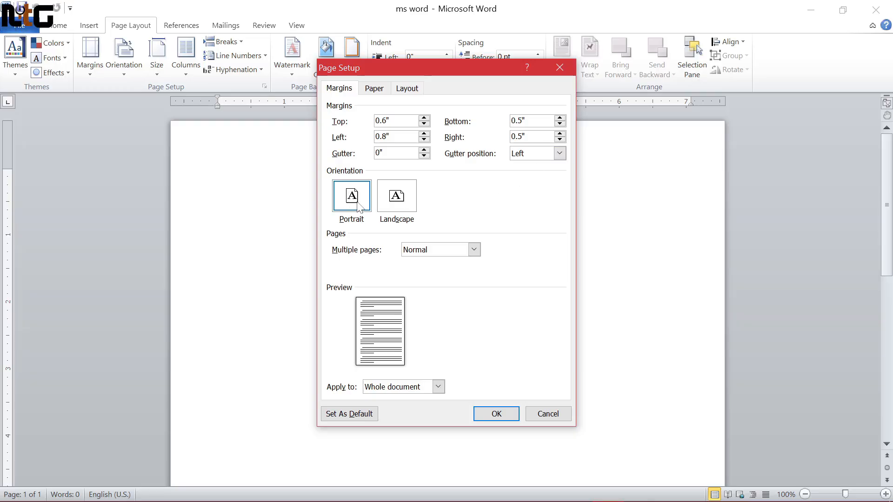
pyautogui.click(398, 209)
pyautogui.click(395, 205)
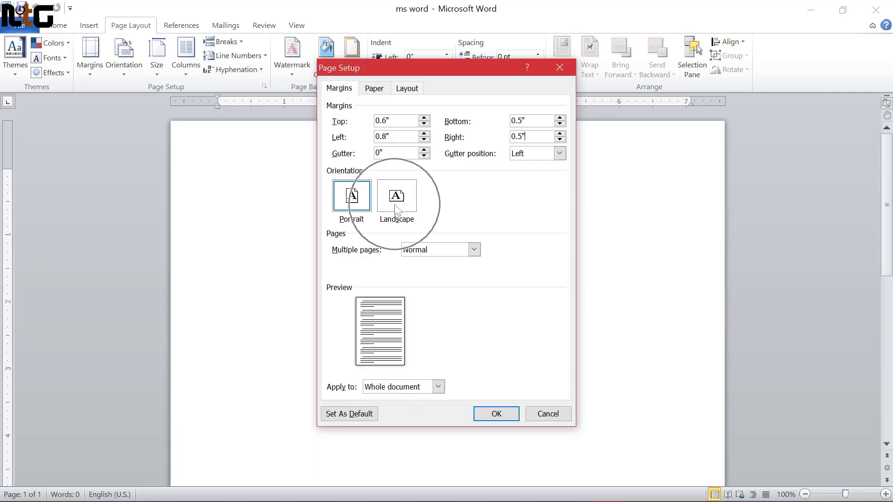
pyautogui.click(497, 414)
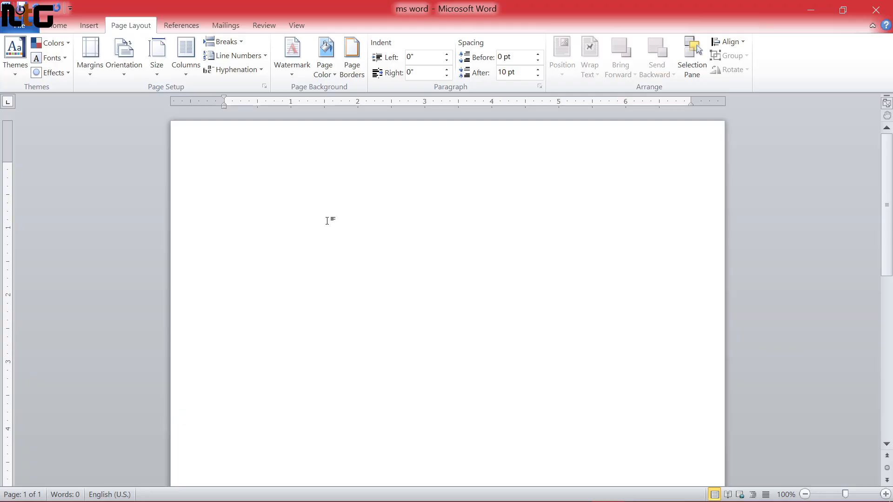
# Insert a table with eight columns and two rows at the start of the page.
pyautogui.click(89, 26)
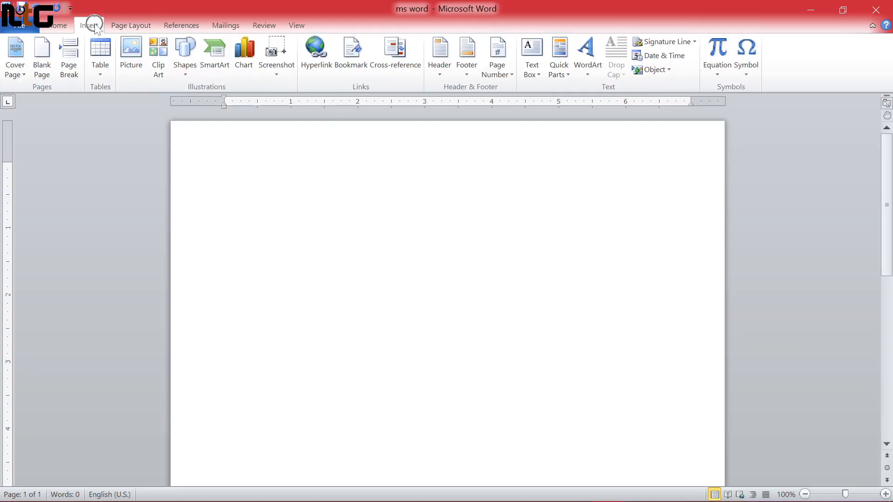
pyautogui.click(98, 80)
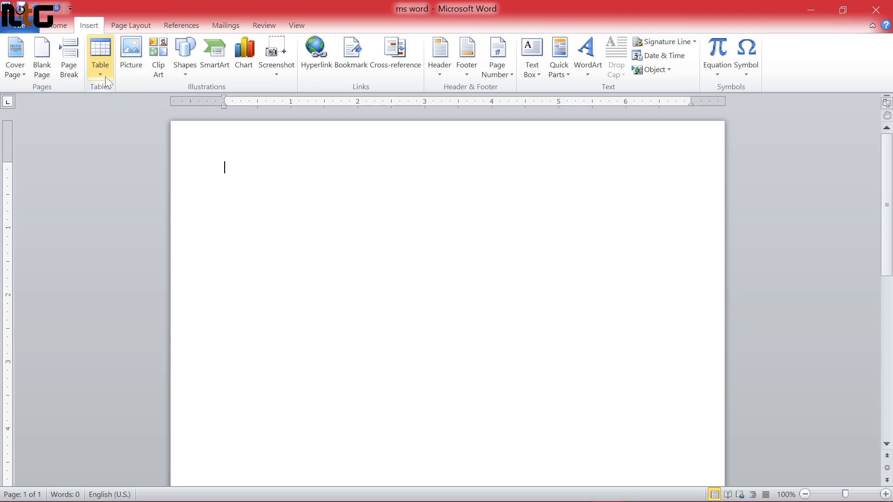
pyautogui.click(105, 77)
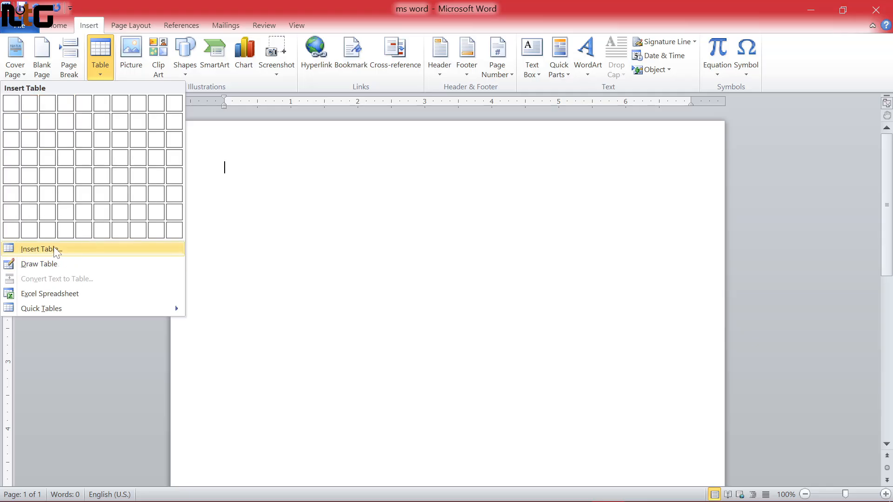
pyautogui.press('ctrl')
pyautogui.press('ctrl')
pyautogui.press('ctrl')
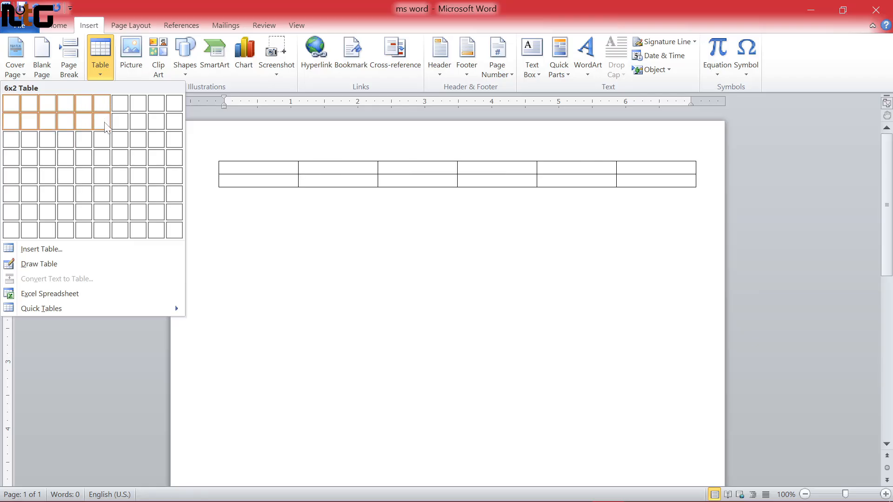
pyautogui.click(138, 122)
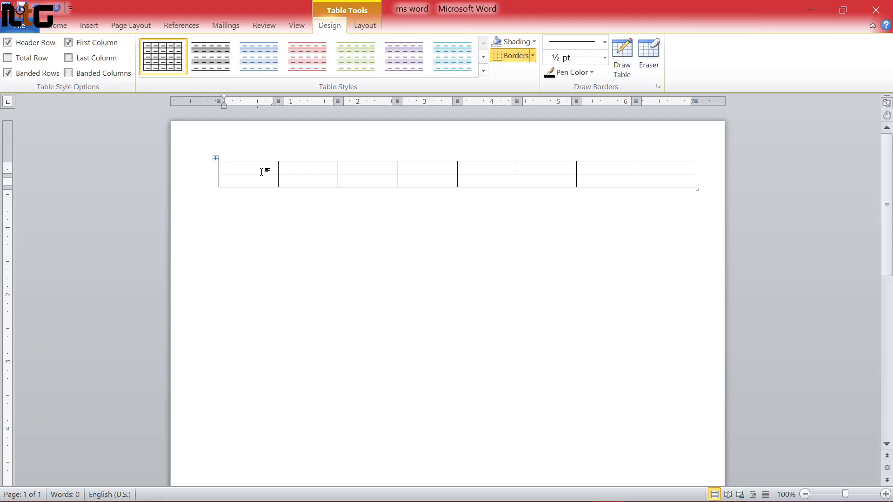
# Enter the headings SER, ROLL, NAME and SUBJ in the first four cells of the table's top row.
pyautogui.write('SER')
pyautogui.click(305, 169)
pyautogui.write('ROLL')
pyautogui.press('Tab')
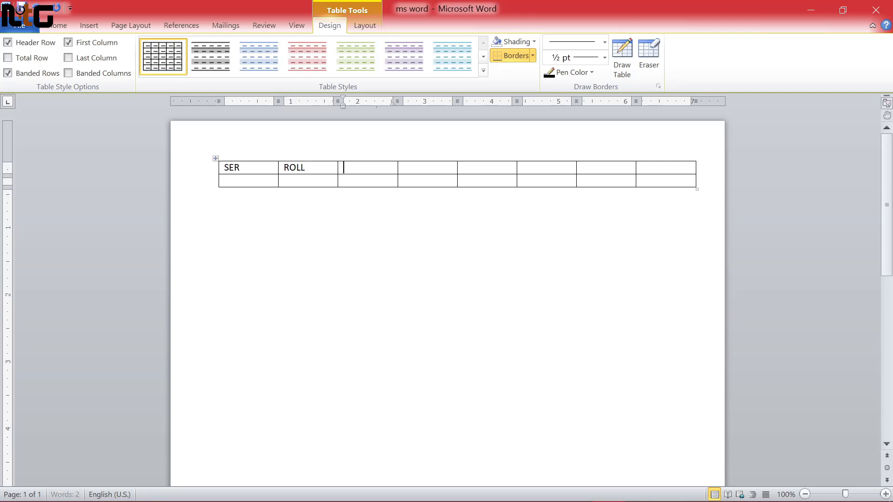
pyautogui.write('NAME')
pyautogui.press('Tab')
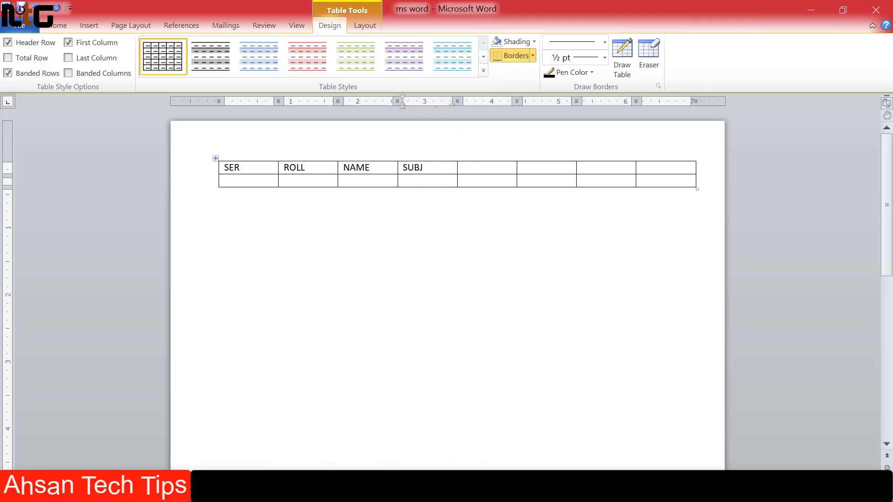
# Fill the second-row cells from the SUBJ column onward with BN, EN, MATH and PSY.
pyautogui.scroll(3, 432, 200)
pyautogui.write('BN')
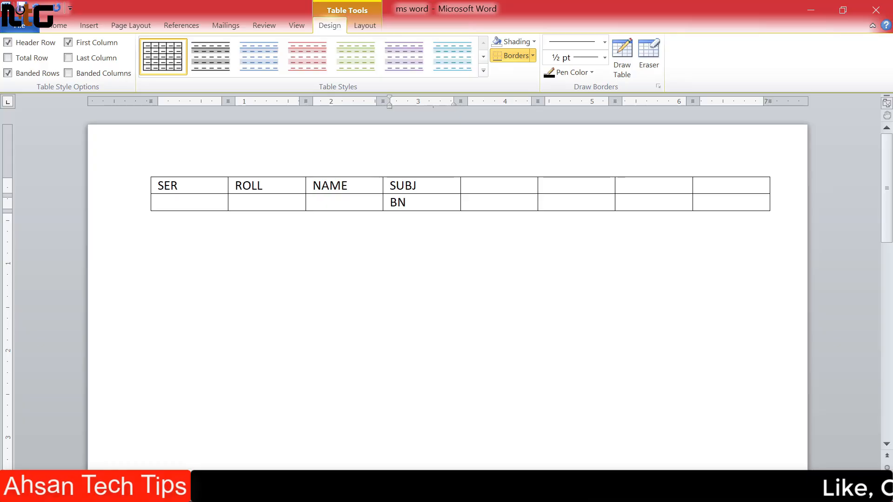
pyautogui.press('Tab')
pyautogui.write('EN')
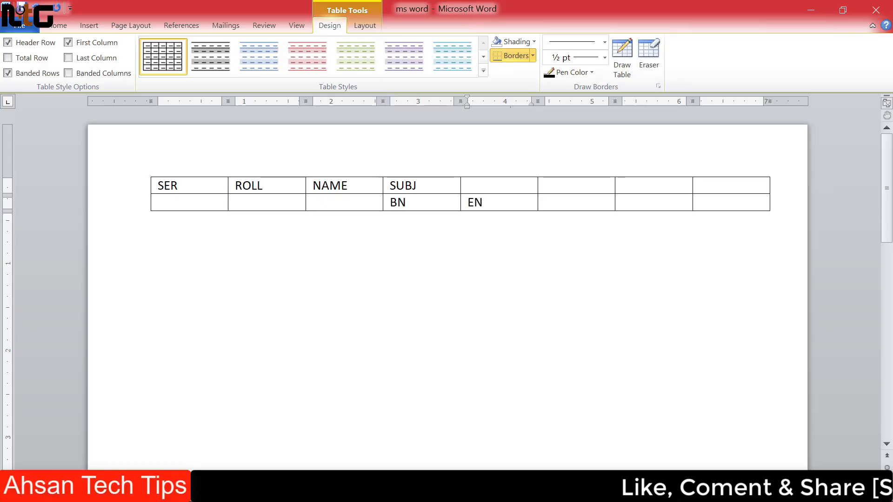
pyautogui.press('Tab')
pyautogui.write('M')
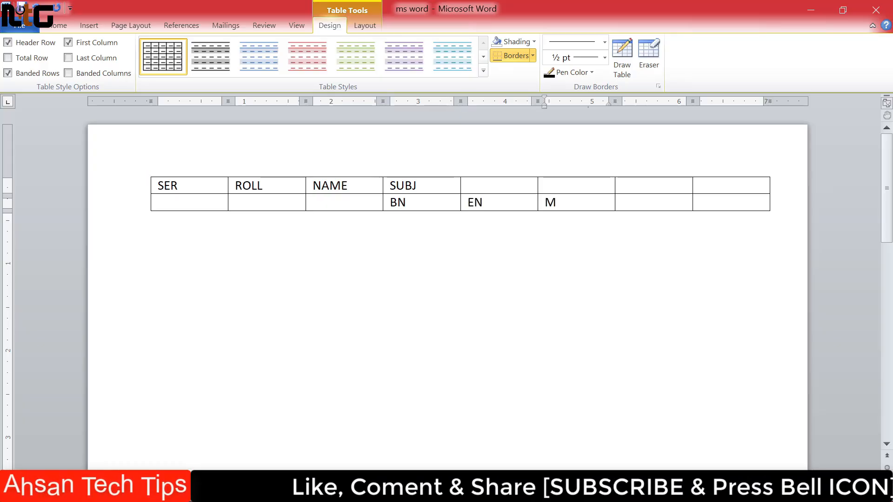
pyautogui.write('ATH')
pyautogui.press('Tab')
pyautogui.write('PSY')
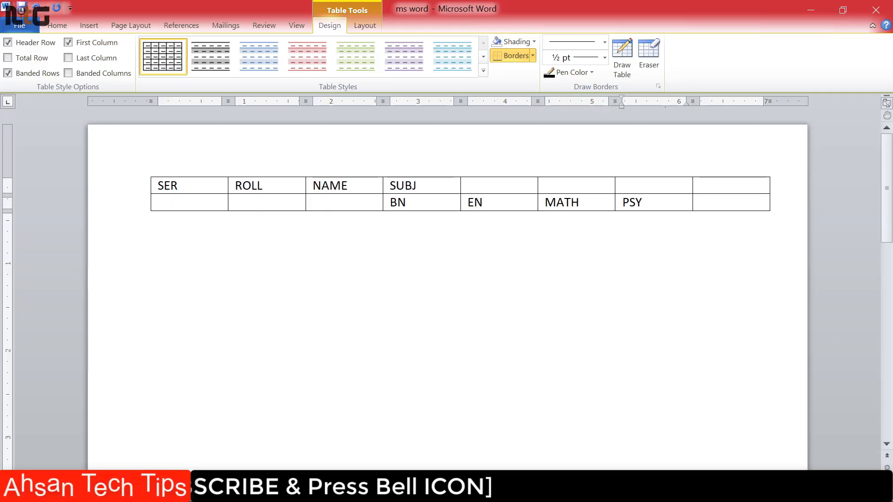
# Enter the heading TOTAL in the last cell of the table's top row.
pyautogui.click(708, 187)
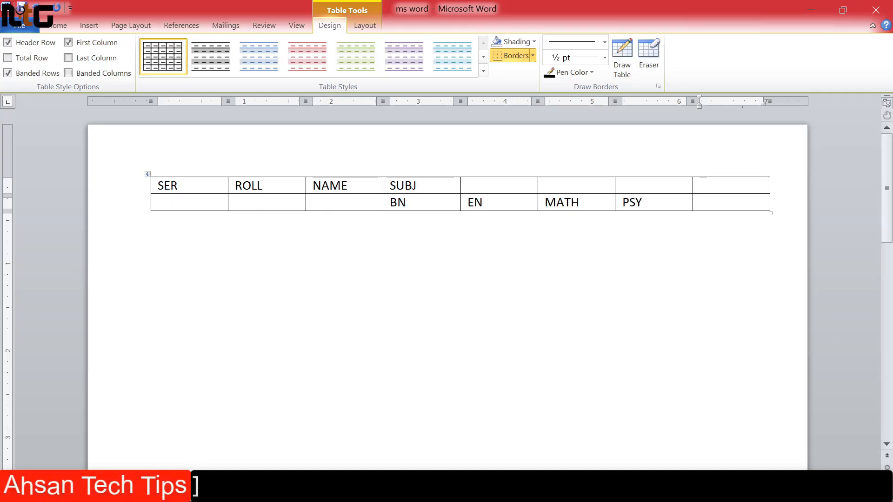
pyautogui.write('T')
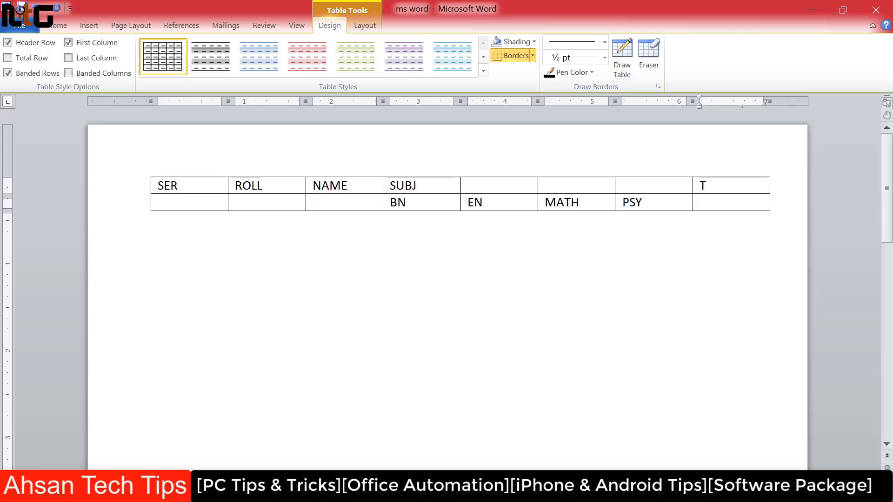
pyautogui.write('OTAL')
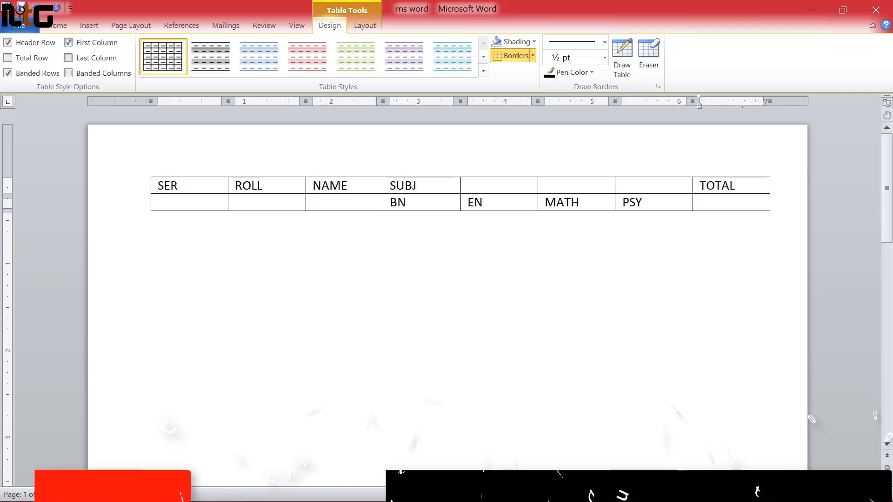
# Merge the SUBJ cell with the three empty cells beside it so the heading spans BN through PSY.
pyautogui.click(452, 189)
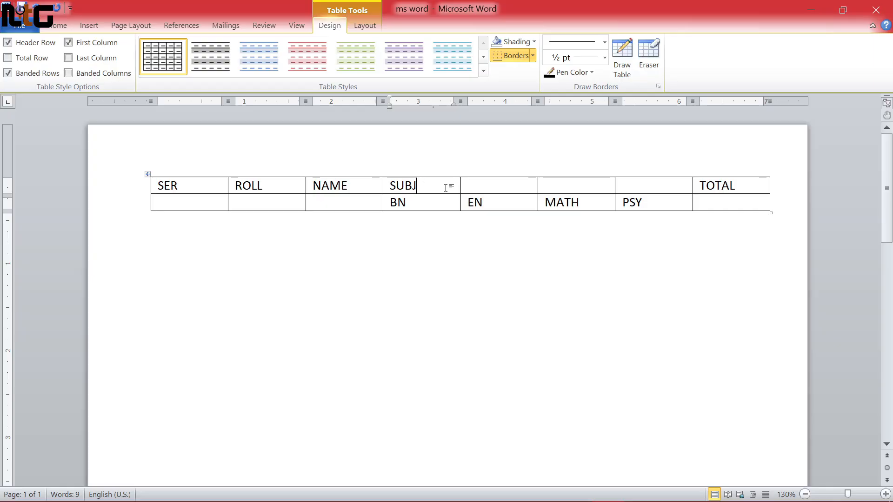
pyautogui.moveTo(447, 187); pyautogui.dragTo(626, 186)
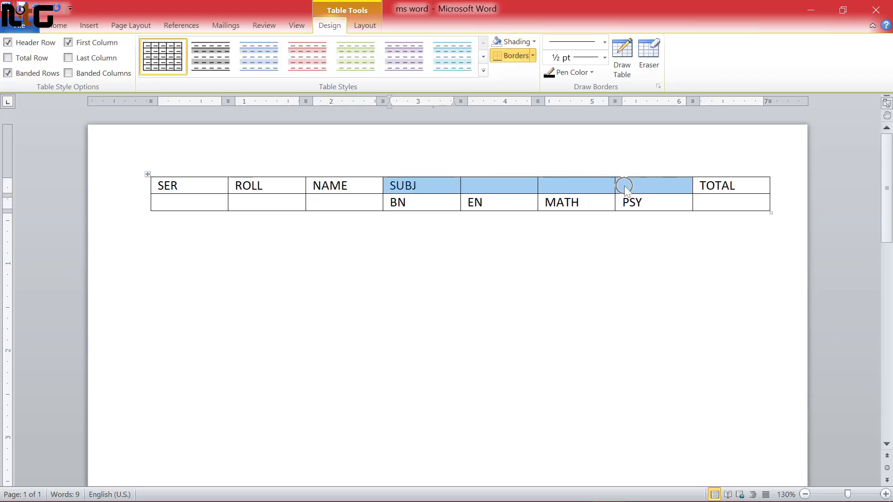
pyautogui.rightClick(584, 188)
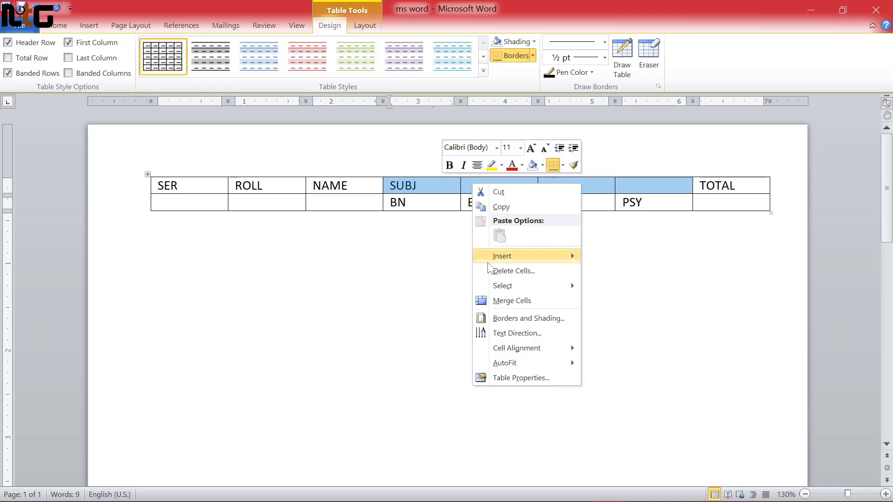
pyautogui.click(519, 305)
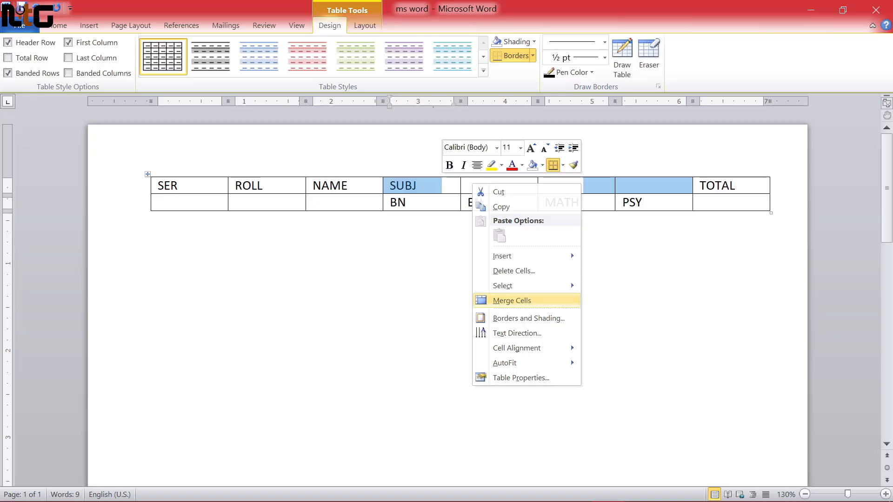
pyautogui.click(447, 190)
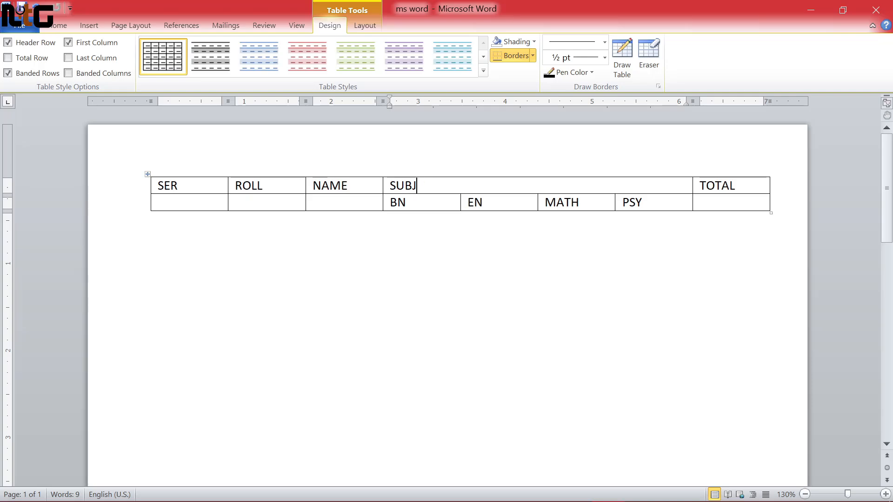
pyautogui.click(184, 203)
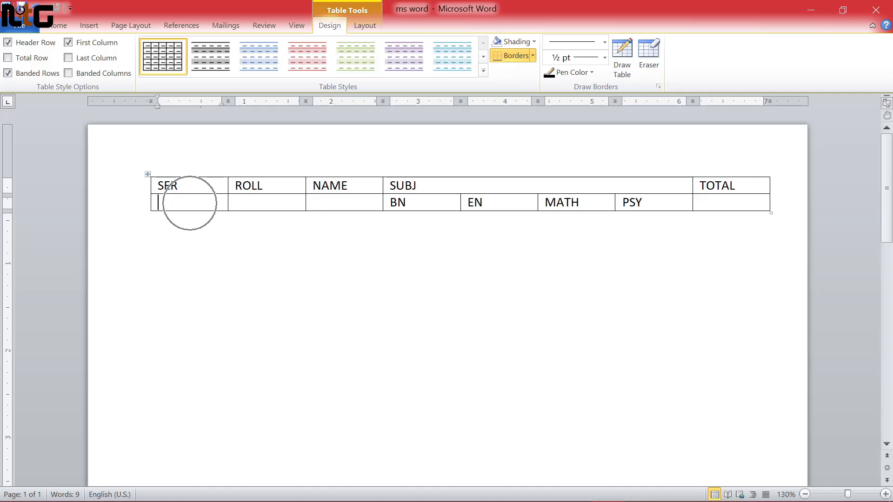
pyautogui.click(252, 186)
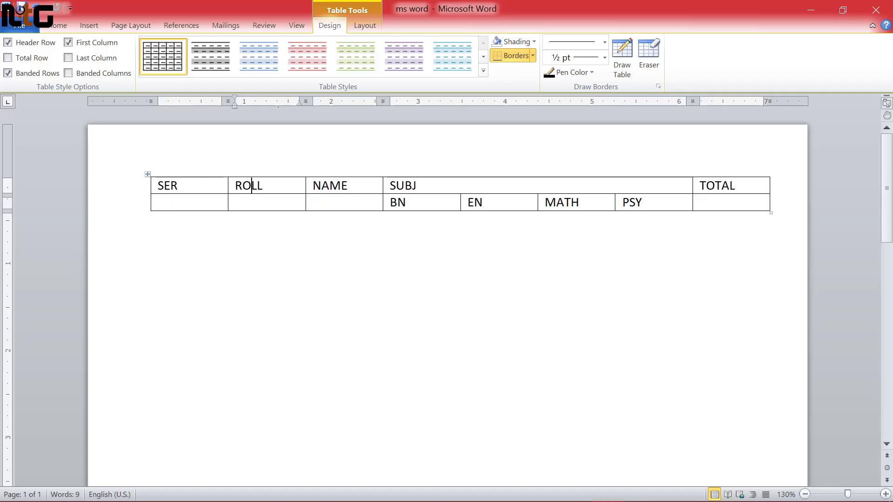
pyautogui.click(263, 201)
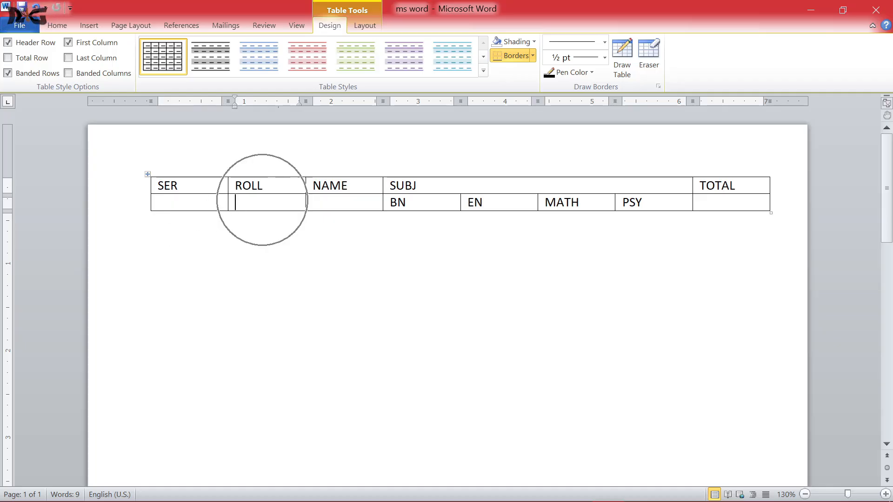
pyautogui.click(349, 186)
pyautogui.click(344, 202)
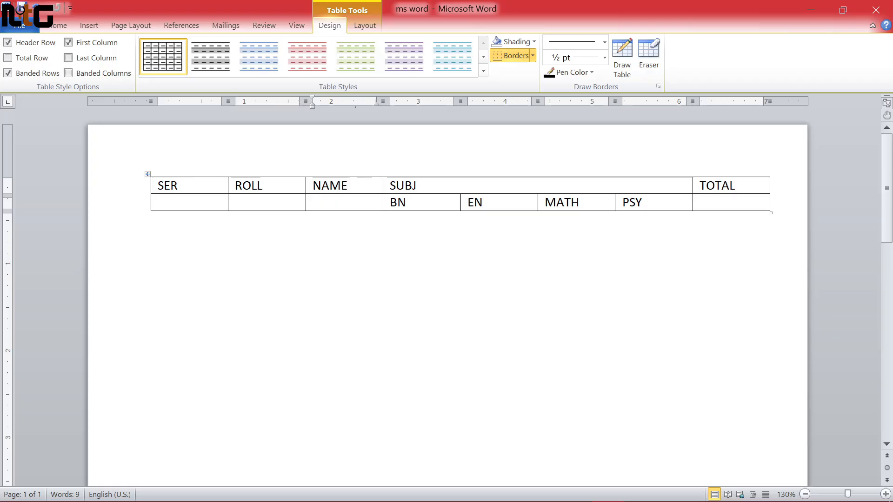
pyautogui.click(716, 186)
pyautogui.click(717, 204)
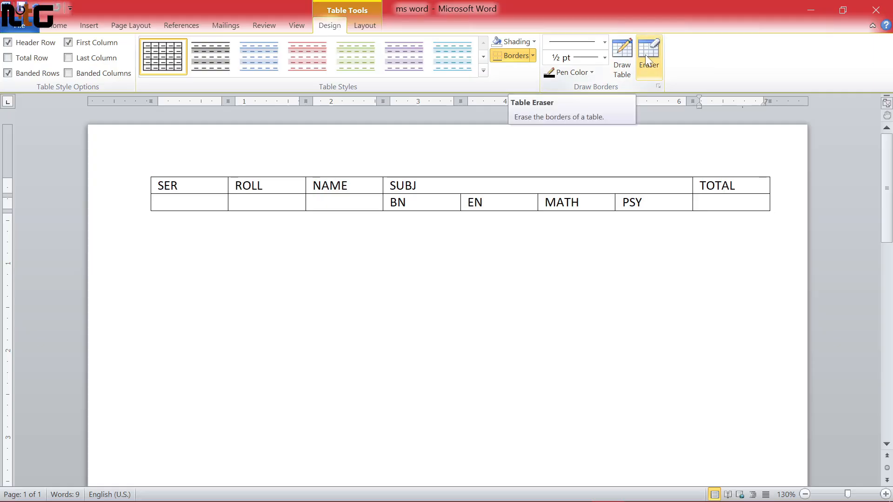
# Use the table Eraser to remove the borders between the two rows in the SER, ROLL, NAME and TOTAL columns.
pyautogui.click(332, 27)
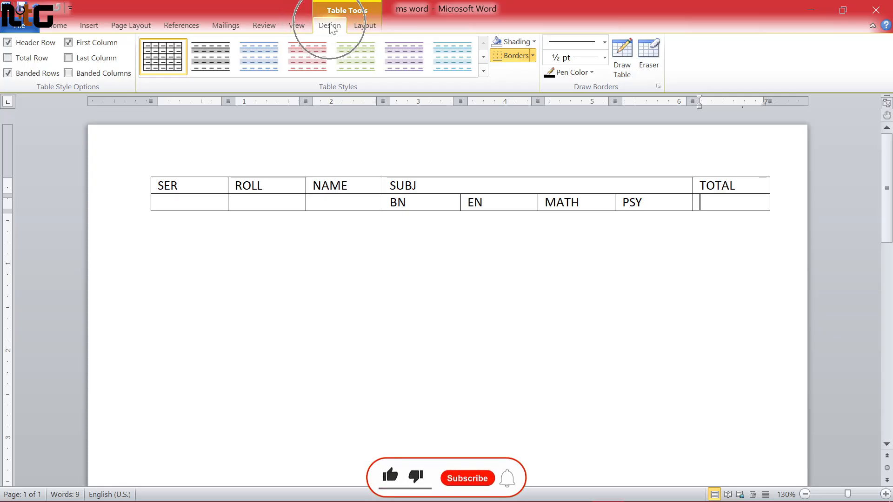
pyautogui.click(650, 57)
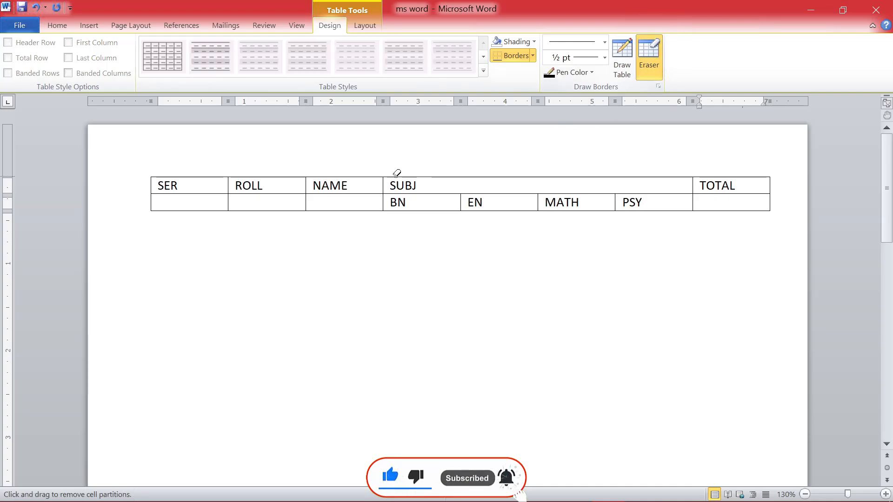
pyautogui.click(188, 194)
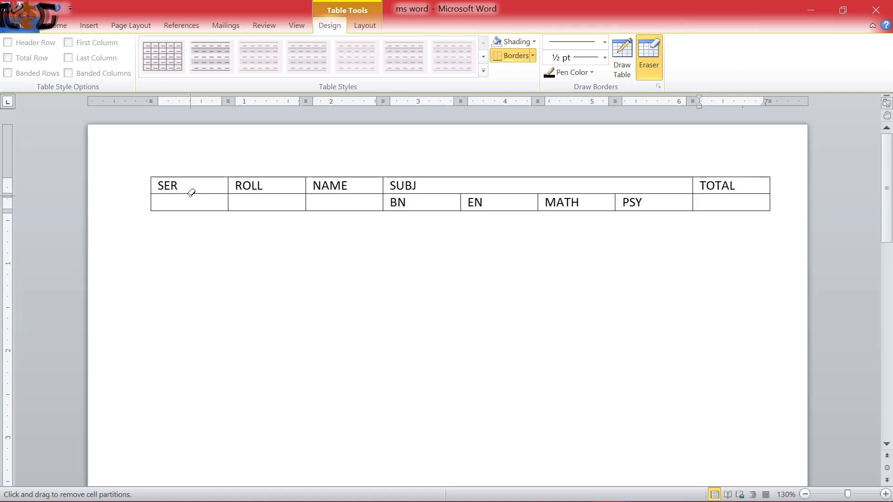
pyautogui.click(191, 193)
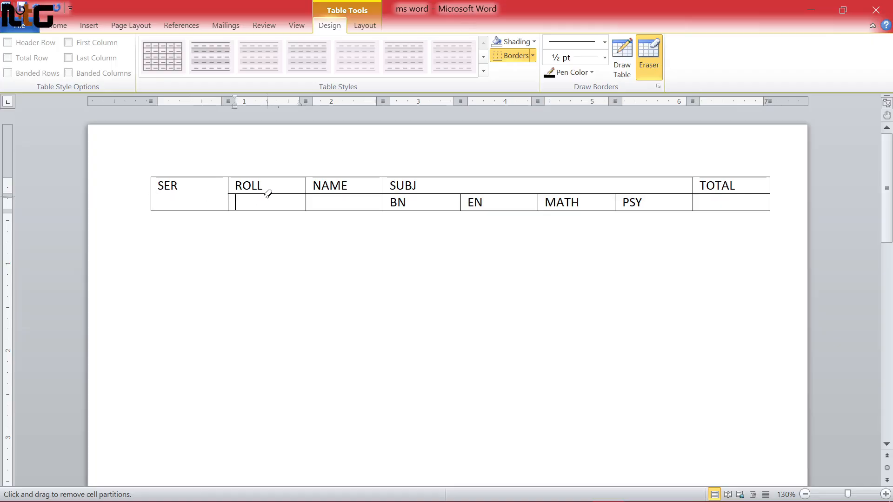
pyautogui.click(295, 194)
pyautogui.click(341, 193)
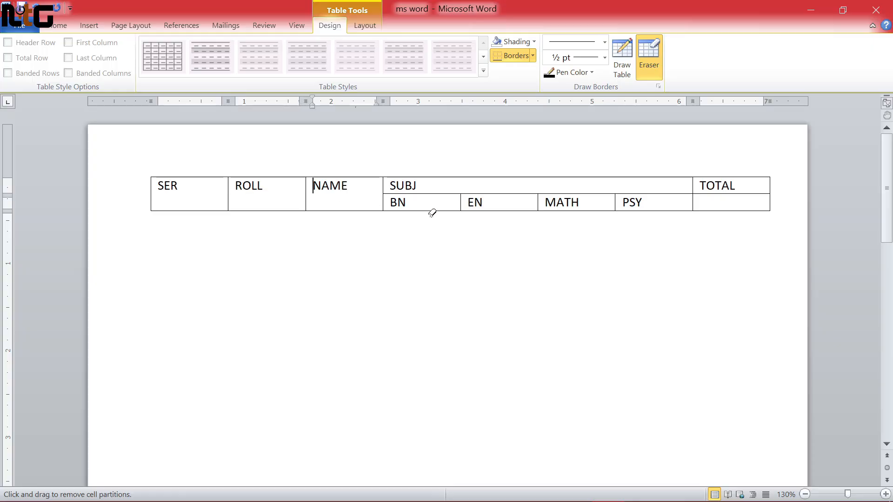
pyautogui.click(710, 195)
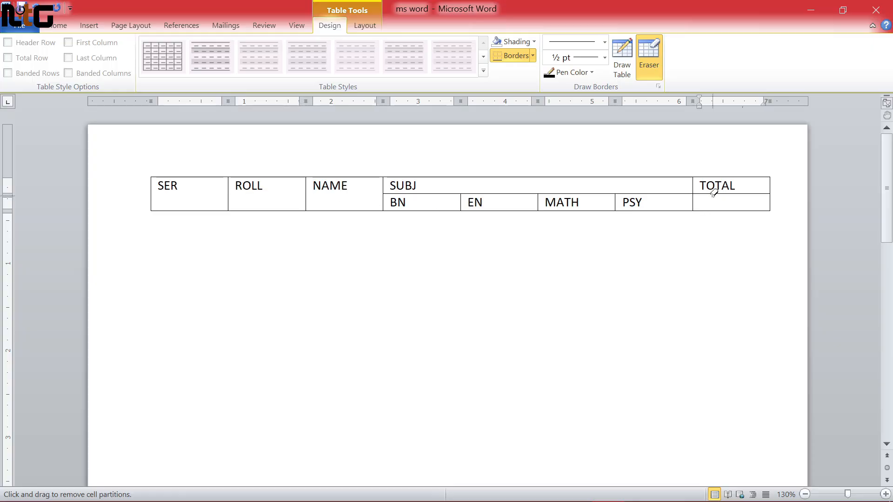
pyautogui.click(713, 193)
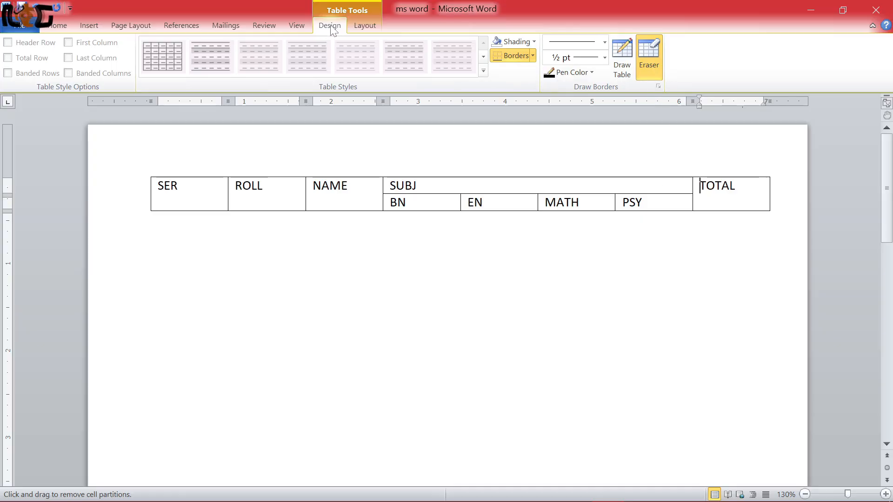
pyautogui.click(643, 53)
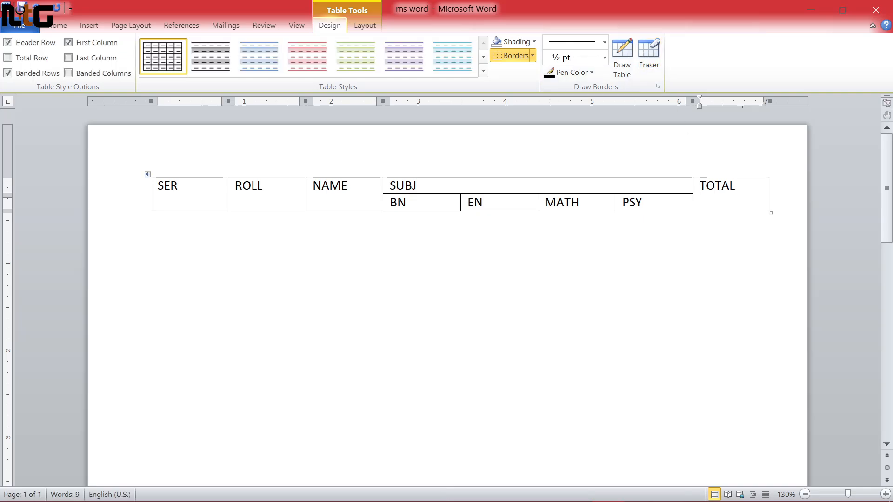
# Center all of the table's heading text horizontally.
pyautogui.moveTo(160, 187); pyautogui.dragTo(575, 220)
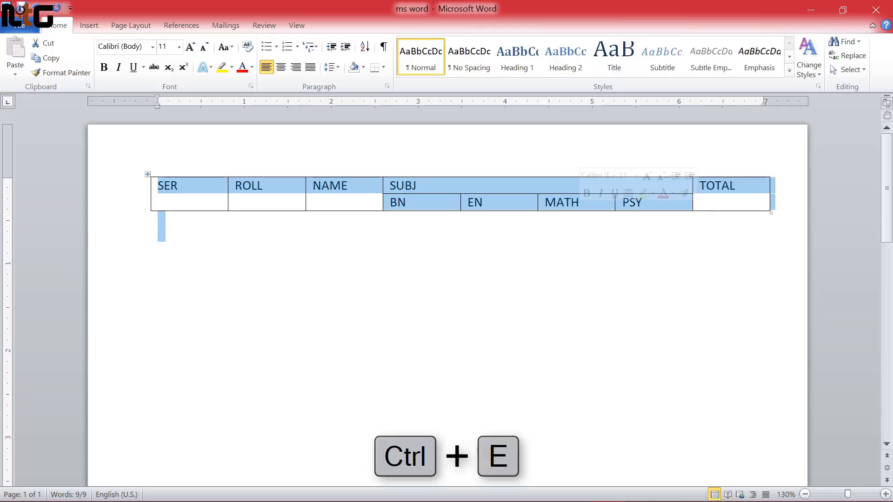
pyautogui.hotkey('ctrl', 'e')
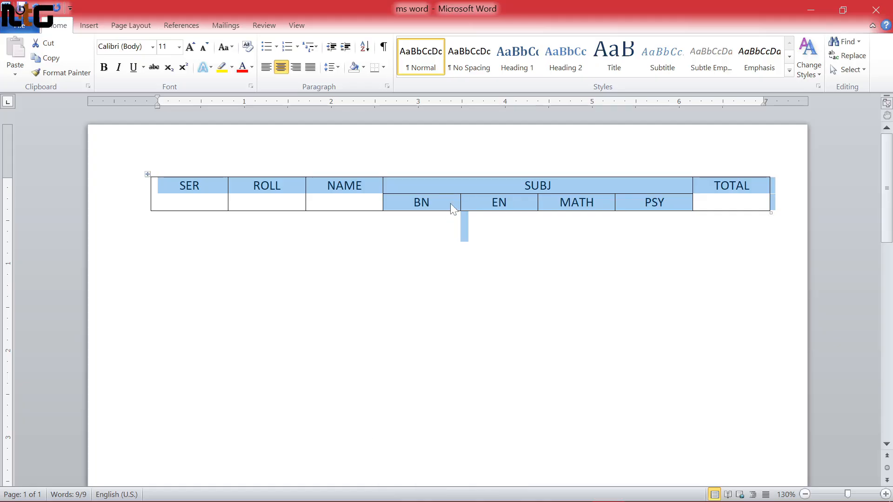
pyautogui.click(191, 196)
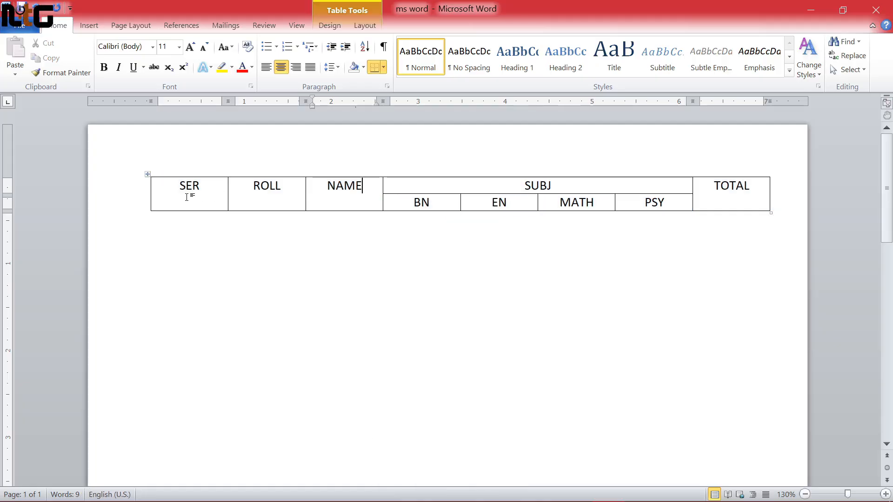
# Align the SER, ROLL and NAME headings to the middle center of their cells.
pyautogui.moveTo(186, 198); pyautogui.dragTo(347, 199)
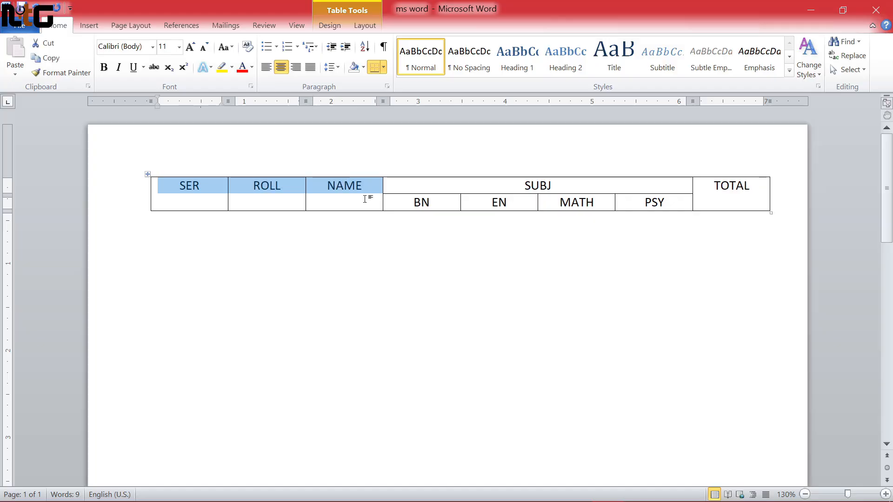
pyautogui.press('ctrl')
pyautogui.press('ctrl')
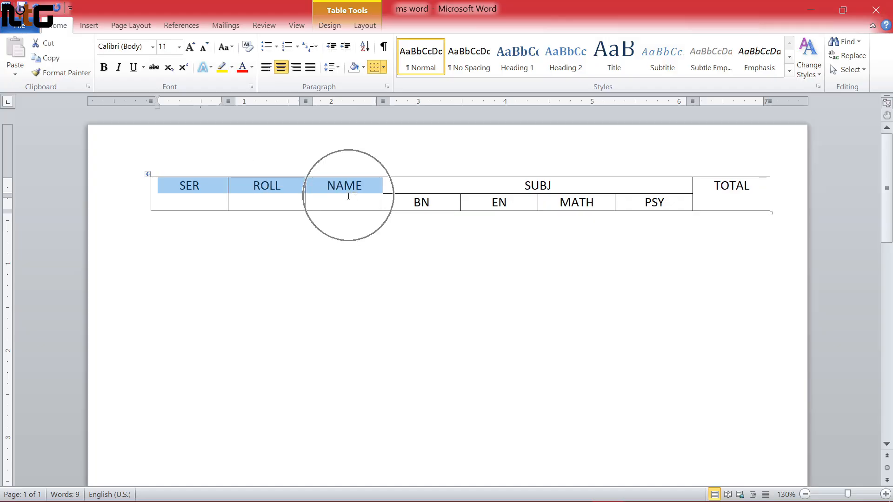
pyautogui.click(365, 26)
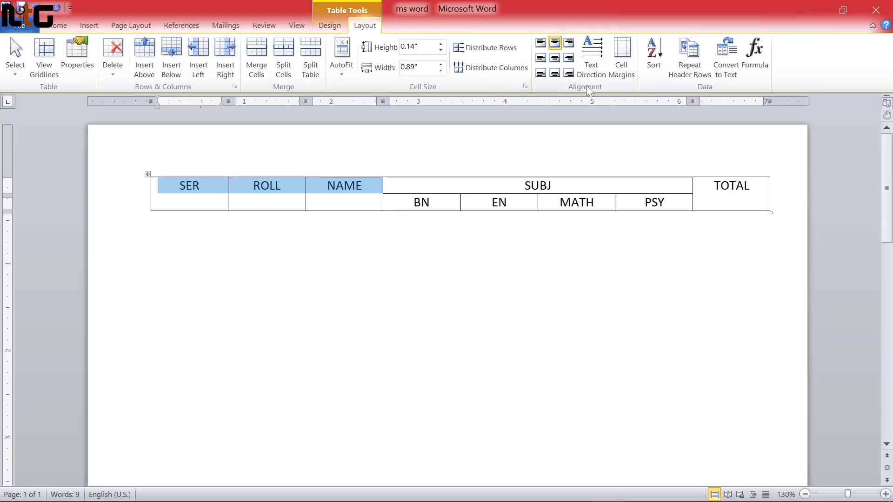
pyautogui.press('ctrl')
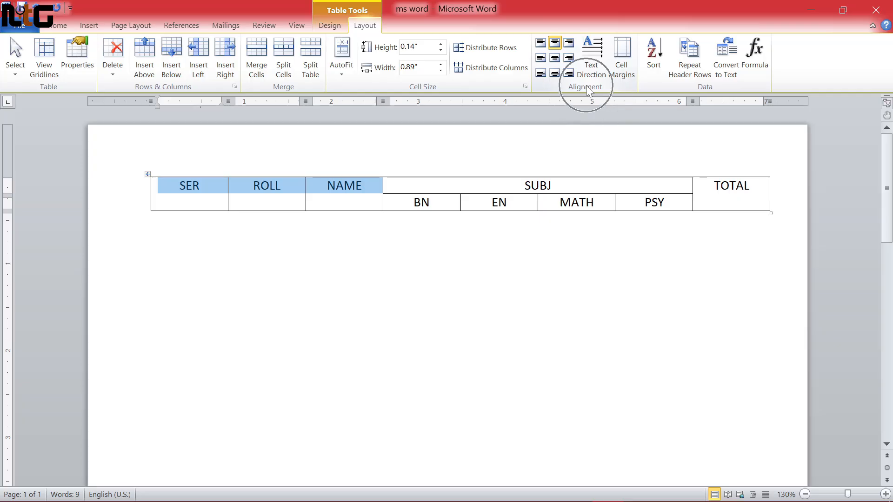
pyautogui.click(555, 59)
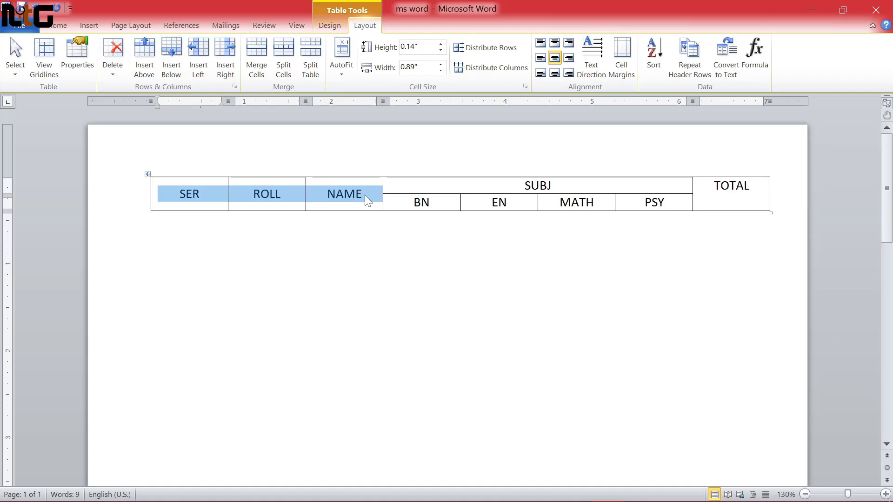
# Align the TOTAL heading to the middle center of its cell.
pyautogui.click(750, 187)
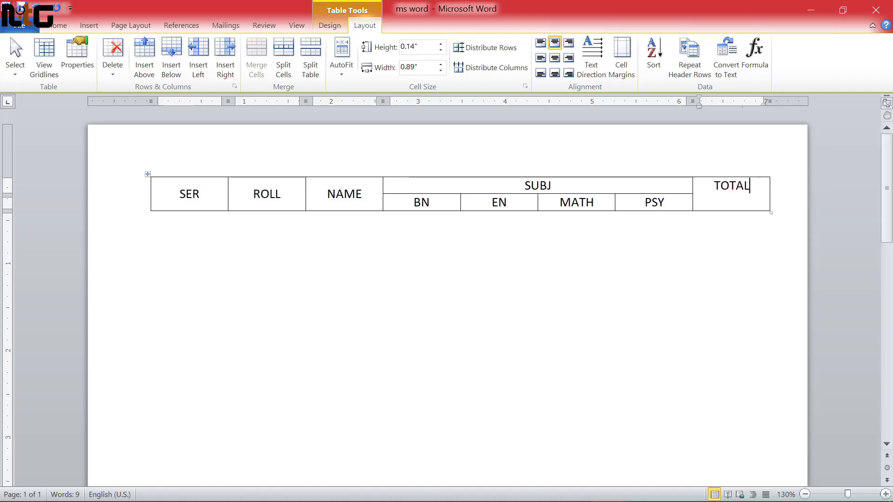
pyautogui.click(555, 59)
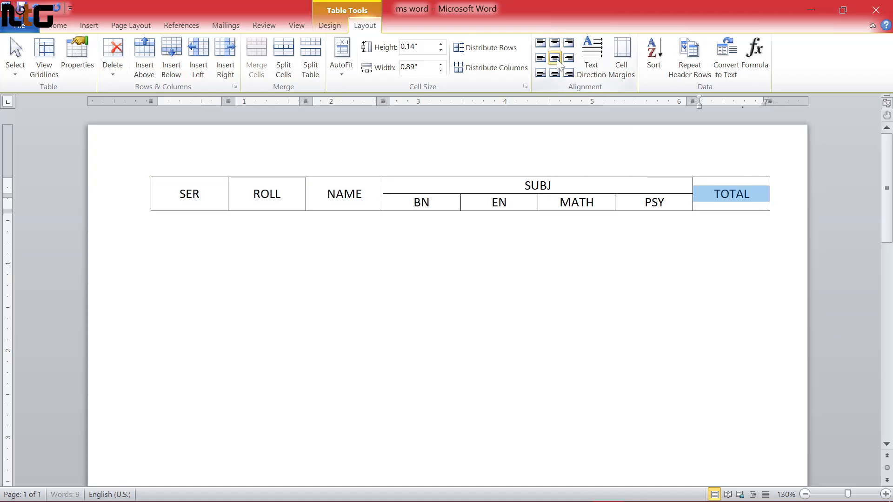
pyautogui.click(719, 197)
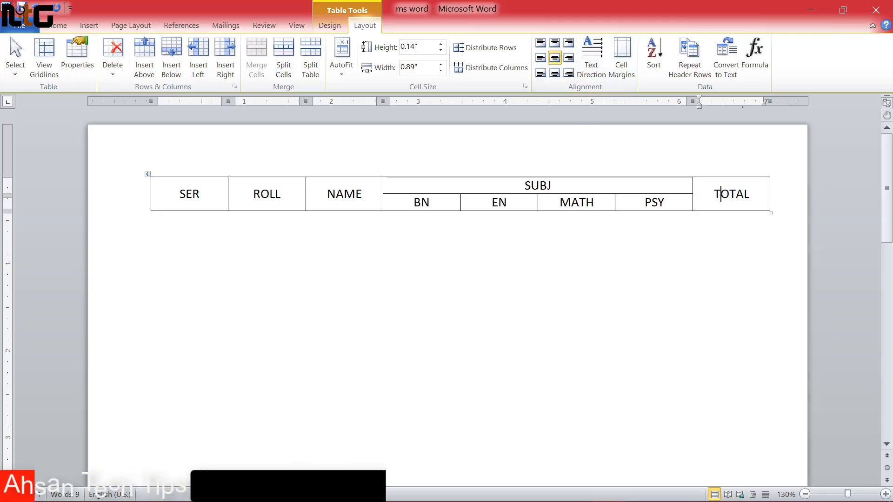
# Narrow the SER column to about 0.39" and the ROLL column to about 0.56", leaving the freed width to NAME.
pyautogui.click(202, 194)
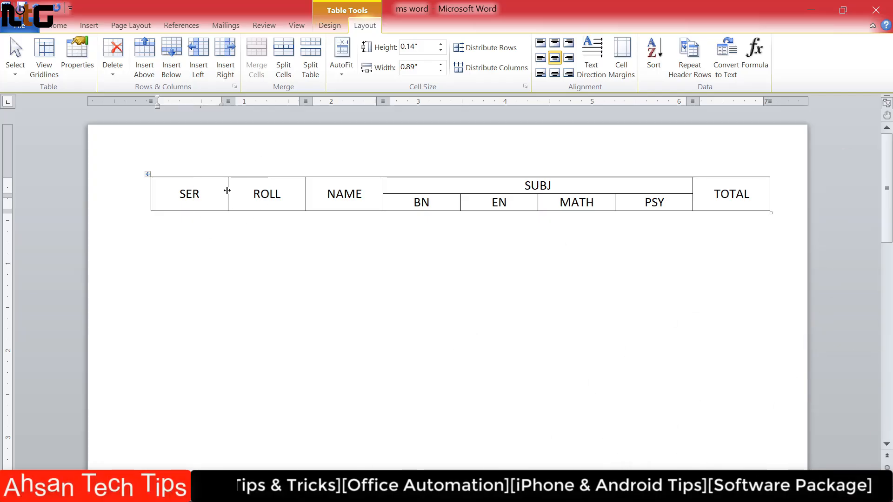
pyautogui.moveTo(227, 191); pyautogui.dragTo(186, 202)
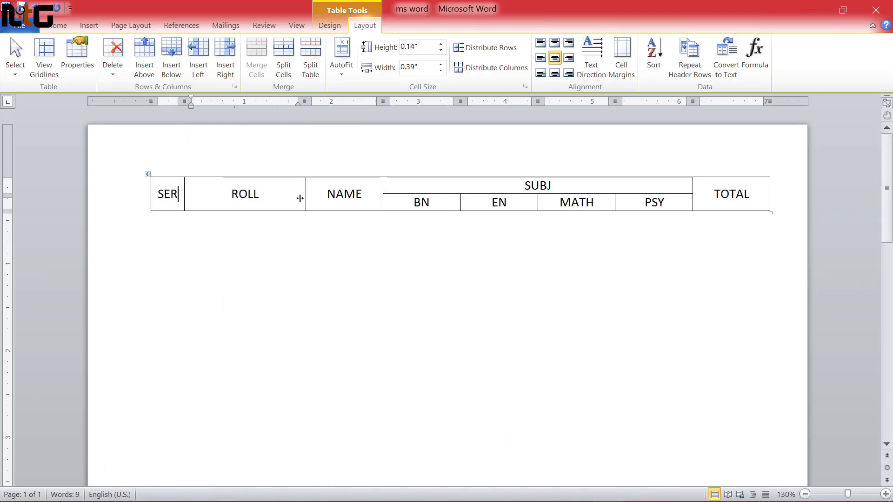
pyautogui.moveTo(301, 197); pyautogui.dragTo(234, 205)
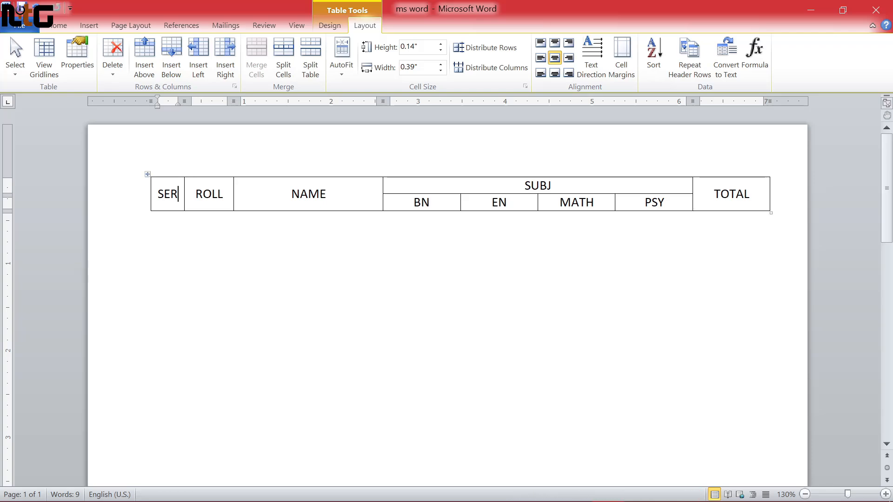
# Narrow the BN and EN columns, then the MATH column to about 0.88" and the PSY column to about 0.75".
pyautogui.moveTo(459, 200); pyautogui.dragTo(440, 201)
pyautogui.moveTo(538, 202); pyautogui.dragTo(505, 202)
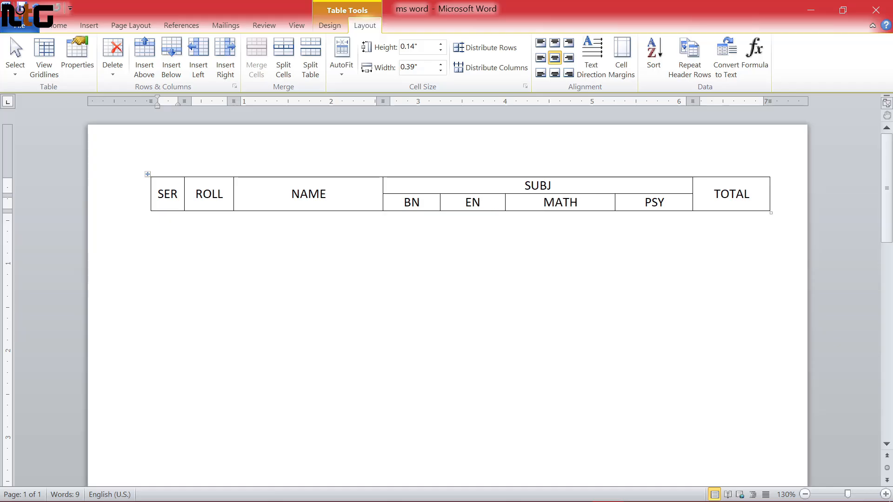
pyautogui.moveTo(614, 202); pyautogui.dragTo(581, 202)
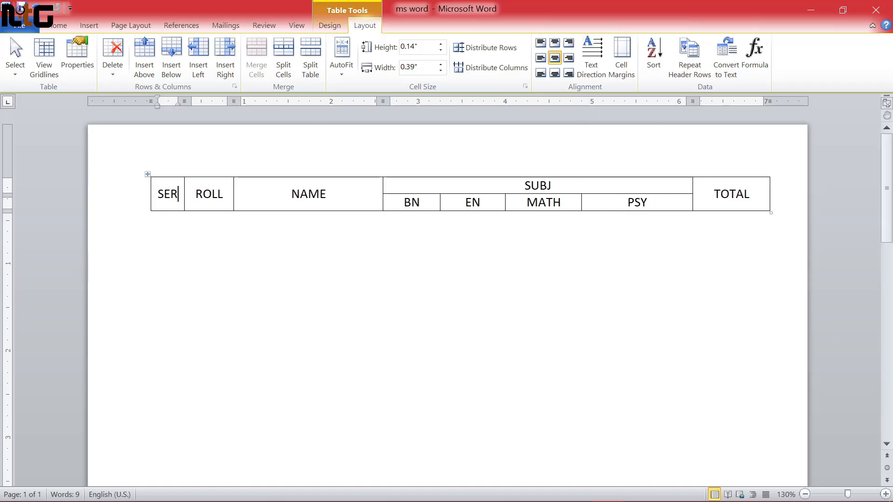
pyautogui.moveTo(691, 203); pyautogui.dragTo(647, 203)
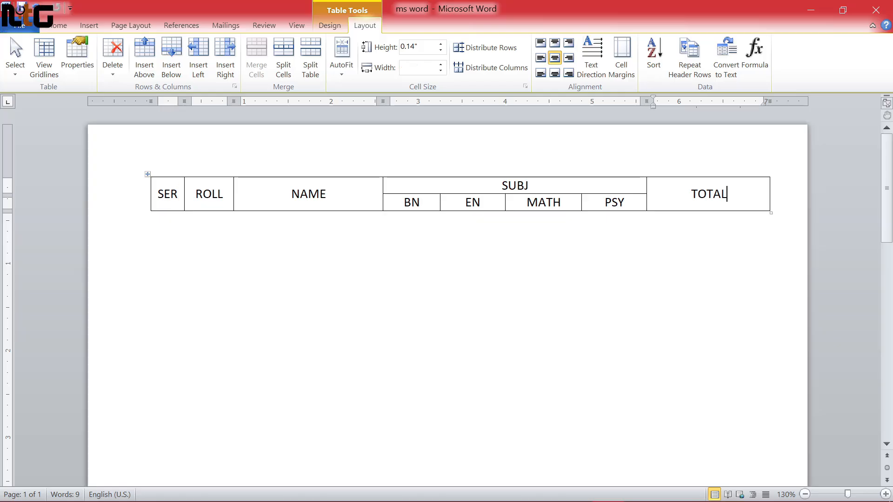
# Add a new empty row at the end of the marks table, beneath the headings.
pyautogui.press('Tab')
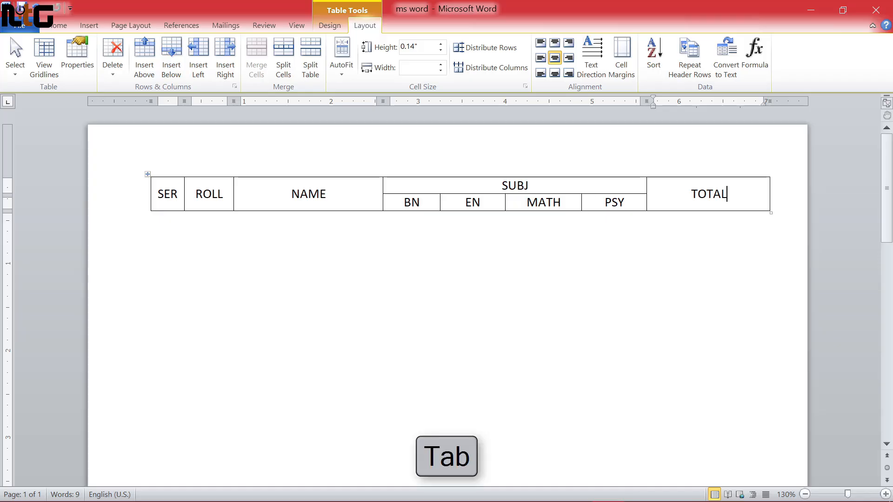
pyautogui.press('Tab')
pyautogui.press('Tab')
pyautogui.press('Tab')
pyautogui.press('Tab')
pyautogui.press('Tab')
pyautogui.press('Tab')
pyautogui.press('Tab')
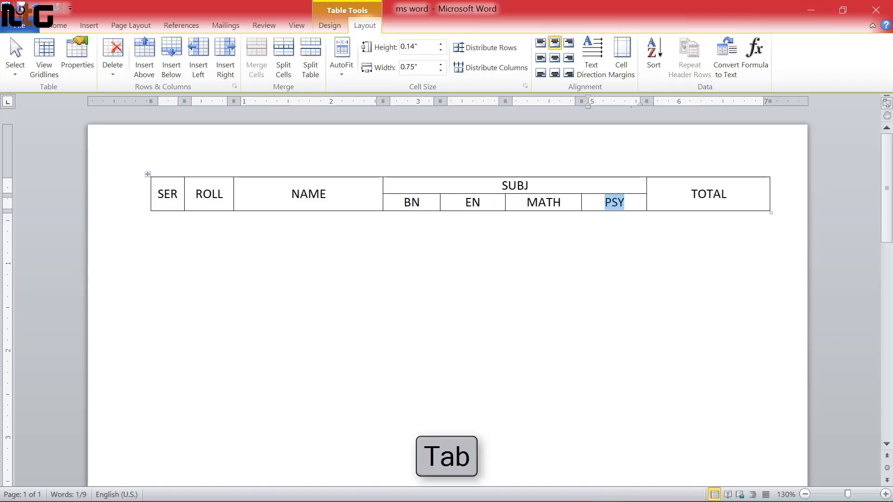
pyautogui.press('Tab')
pyautogui.press('Tab')
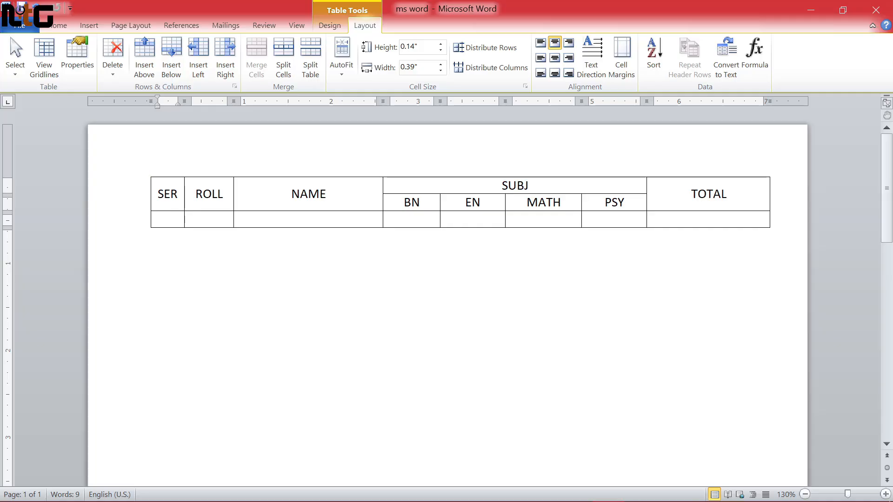
# Fill the new row with serial 1, roll 10 and the student's full name.
pyautogui.write('1')
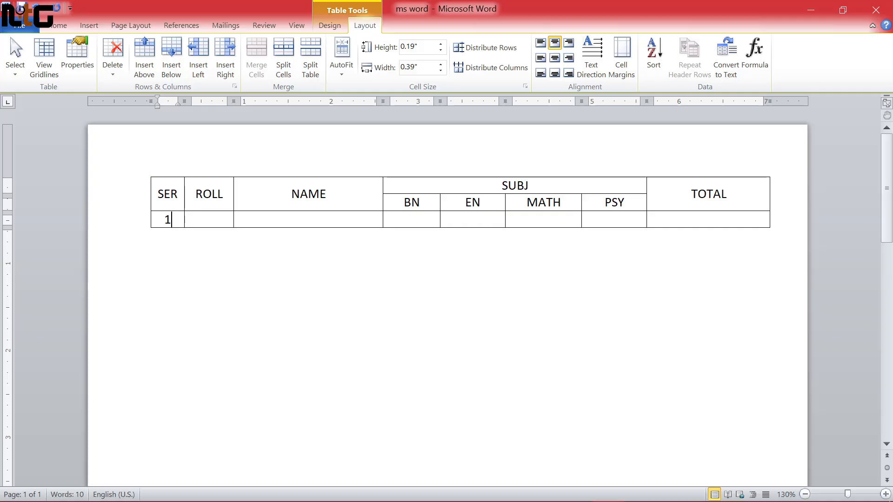
pyautogui.click(210, 220)
pyautogui.write('10')
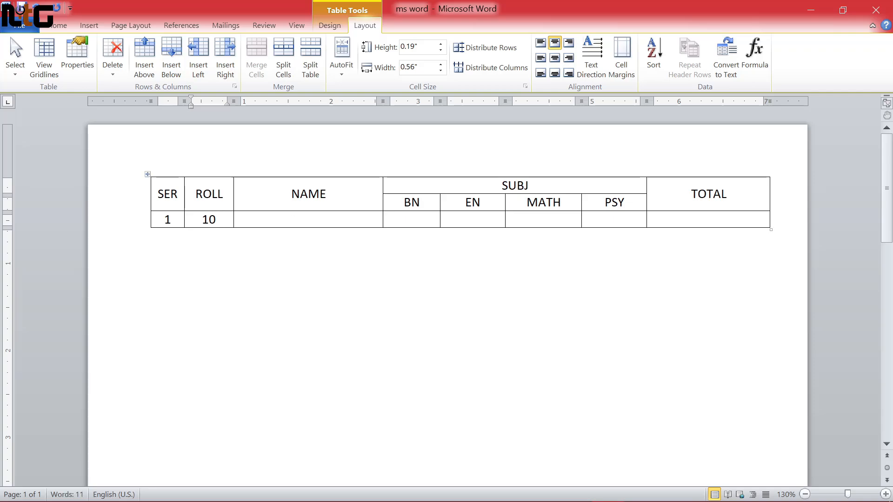
pyautogui.click(309, 219)
pyautogui.write('ALI AKBOR')
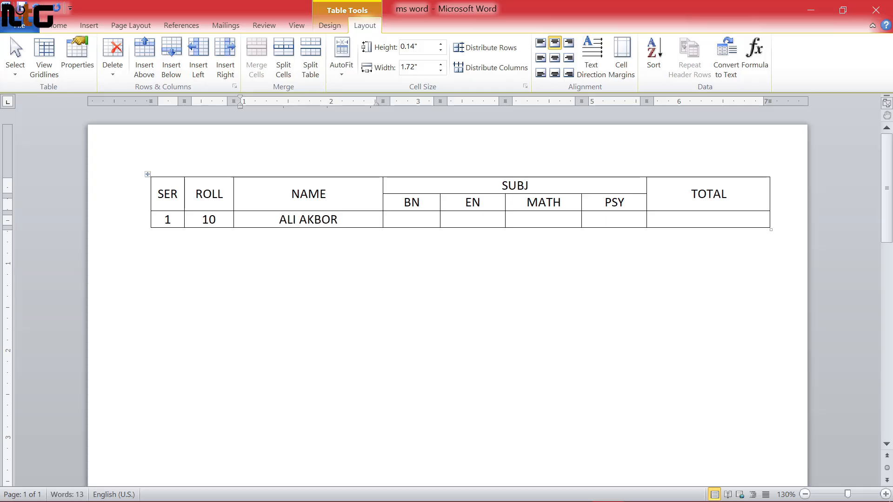
# Enter the student's marks: 40 for BN, 50 for EN, 33 for MATH and 77 for PSY.
pyautogui.click(412, 219)
pyautogui.write('40')
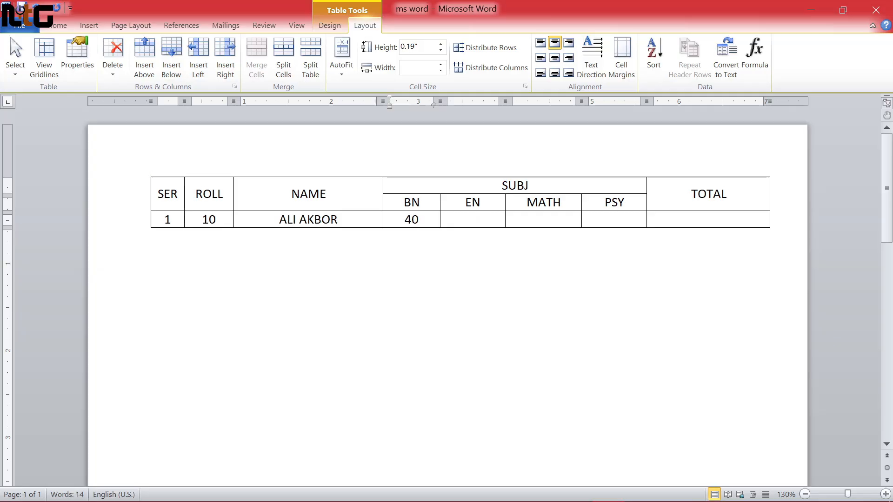
pyautogui.click(473, 220)
pyautogui.write('50')
pyautogui.click(543, 220)
pyautogui.write('33')
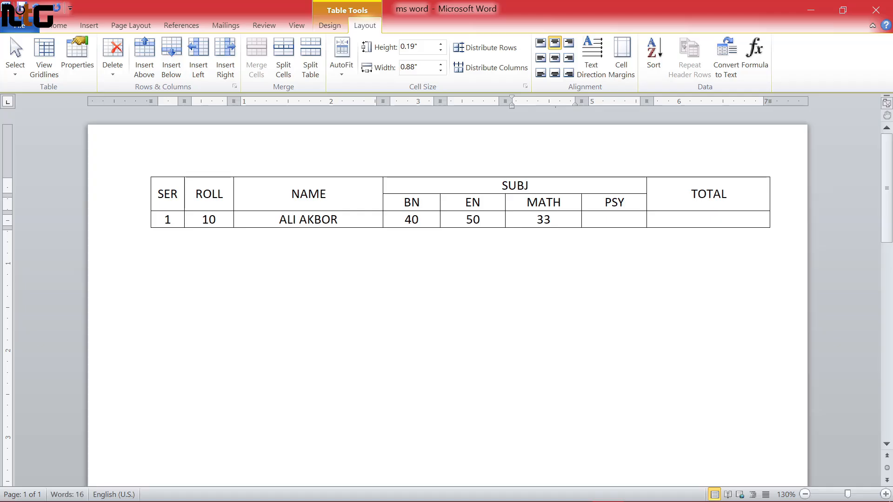
pyautogui.click(614, 219)
pyautogui.write('7')
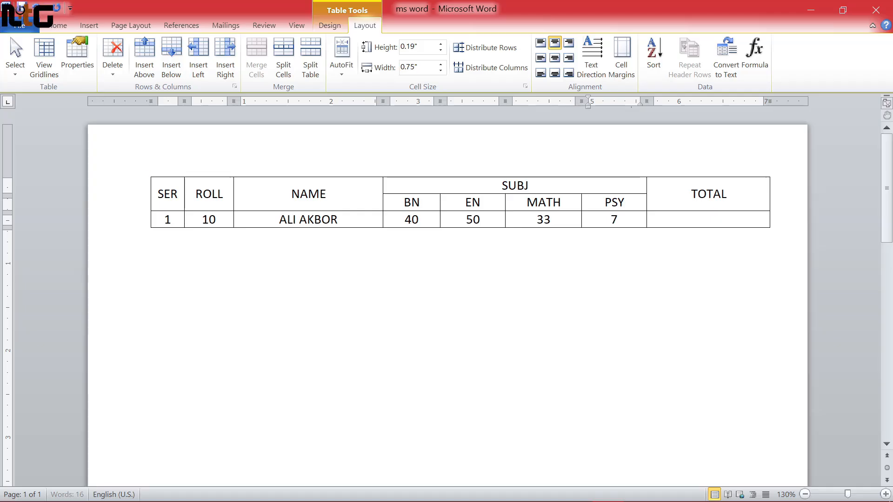
pyautogui.write('7')
# Save the ms word document with the finished table and close it.
pyautogui.click(460, 235)
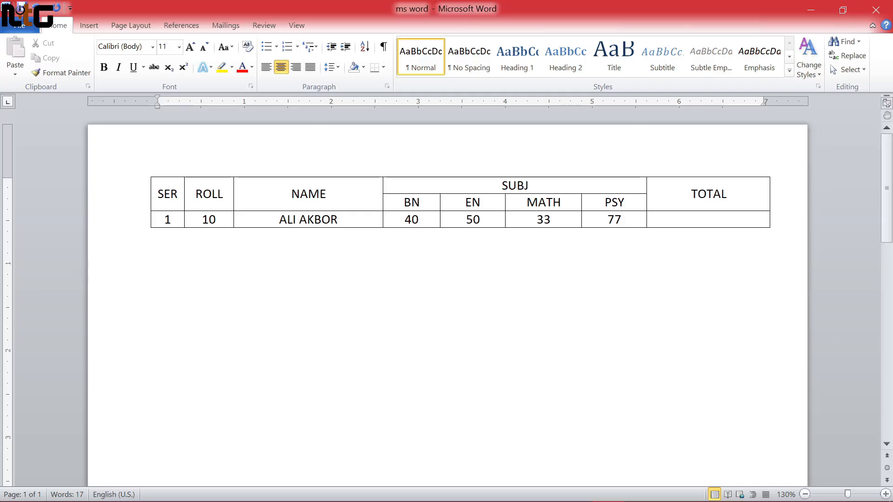
pyautogui.hotkey('ctrl', 's')
pyautogui.click(877, 14)
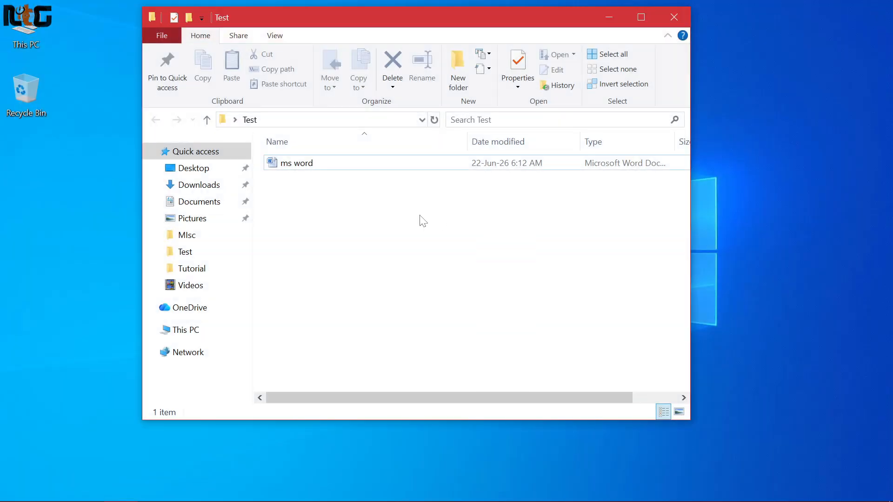
# Create a new Word document named MS WORD 1 in the Test folder and open it.
pyautogui.rightClick(352, 198)
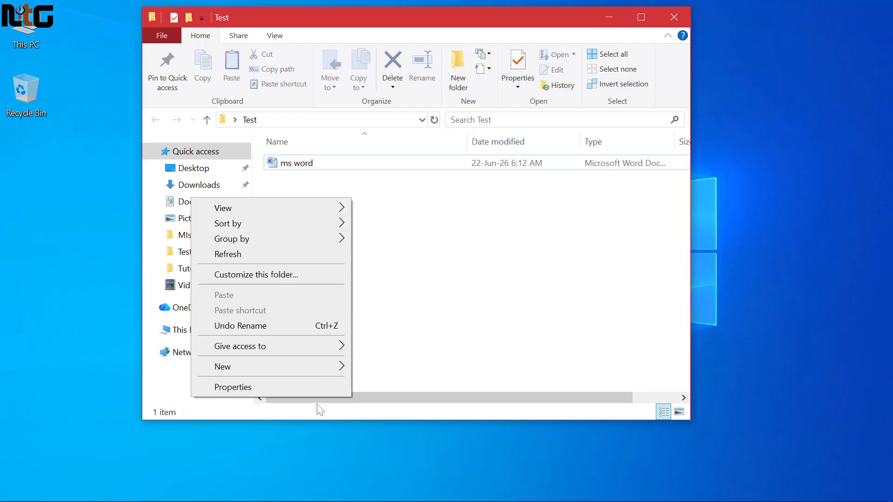
pyautogui.click(342, 368)
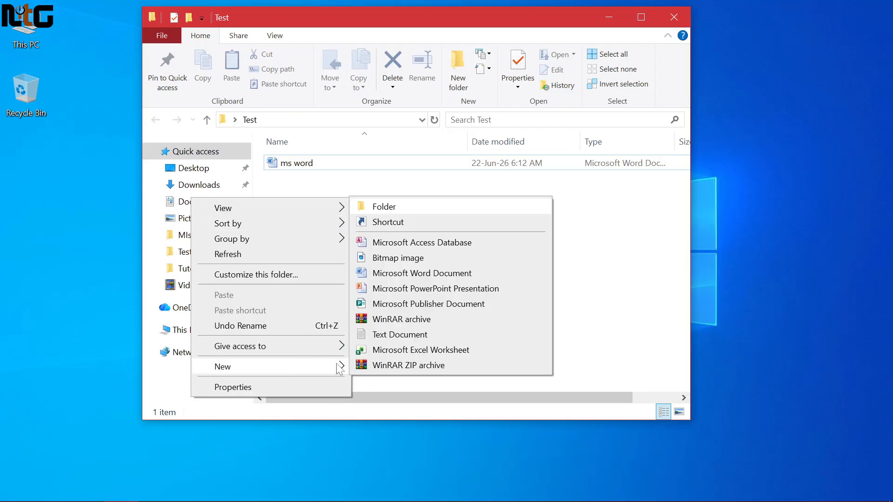
pyautogui.click(428, 273)
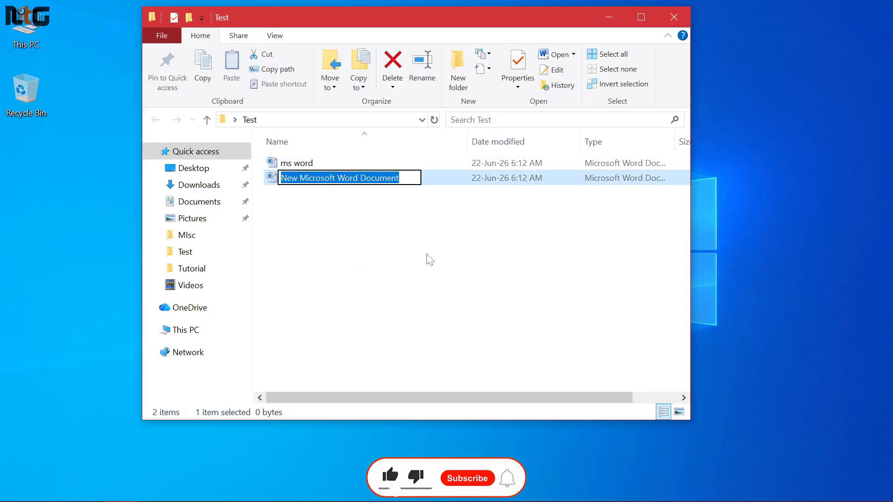
pyautogui.write('MS WORD 1')
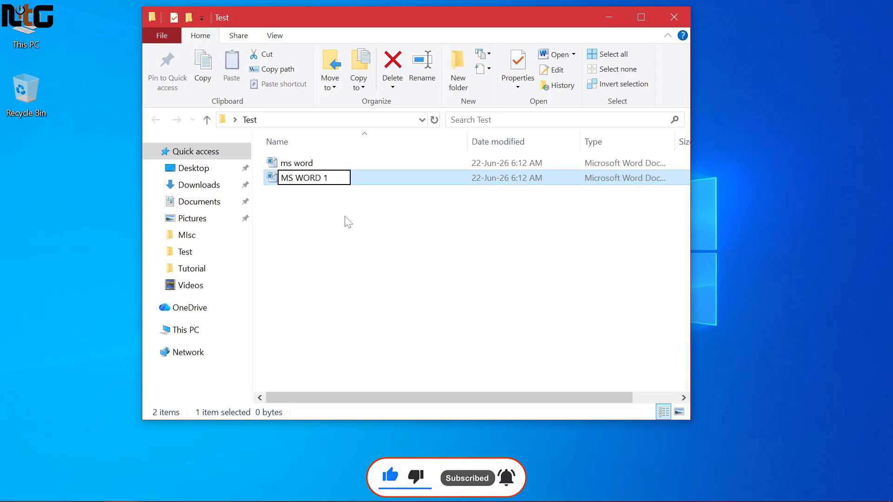
pyautogui.press('Return')
pyautogui.click(346, 217)
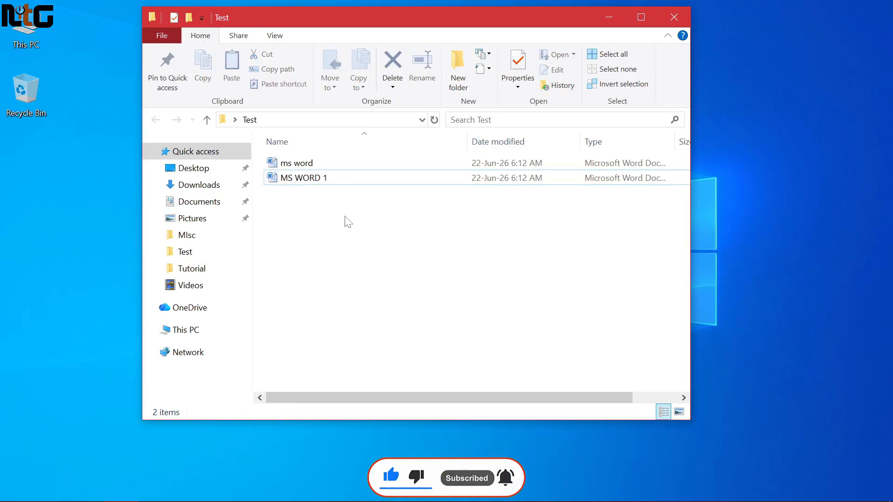
pyautogui.rightClick(313, 181)
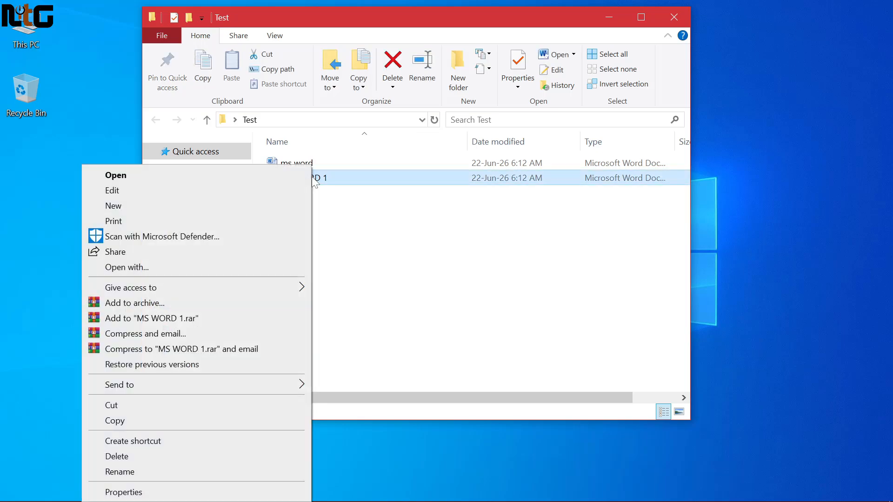
pyautogui.click(157, 177)
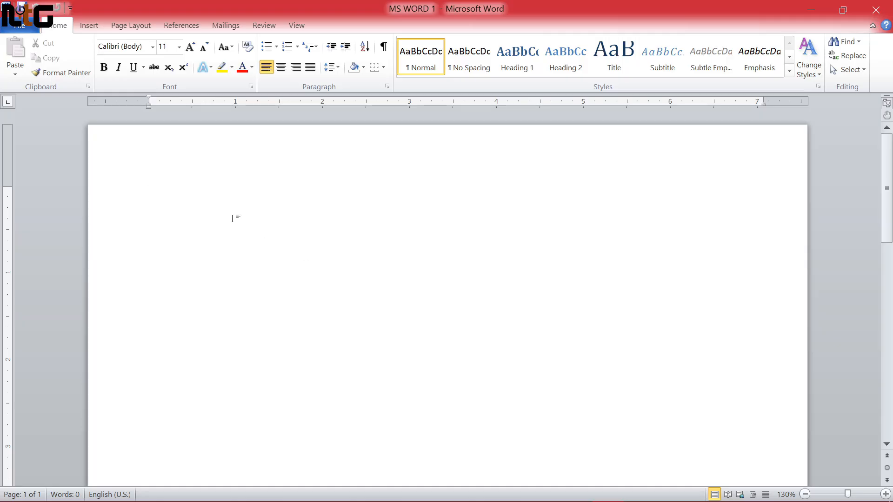
# Generate a one-sentence sample paragraph with =RAND(1,1) and save the document.
pyautogui.press('Tab')
pyautogui.write('=')
pyautogui.press('BackSpace')
pyautogui.write('=RAND(1,1)')
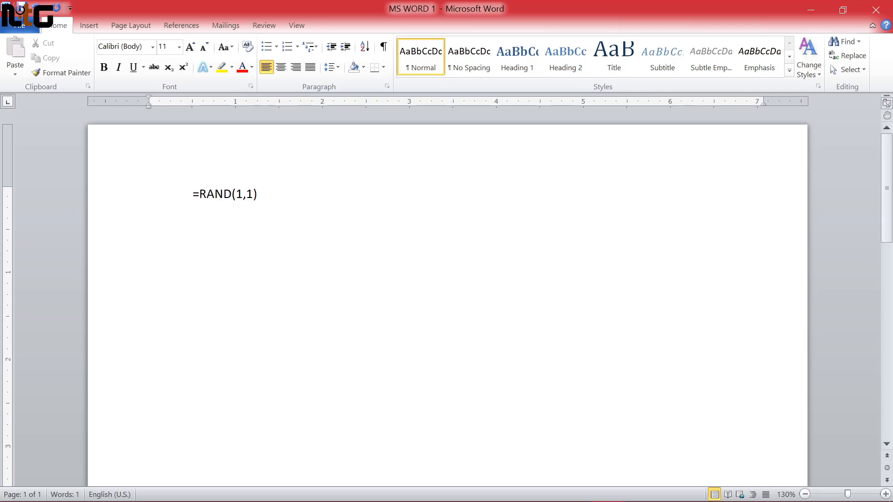
pyautogui.press('Return')
pyautogui.press('BackSpace')
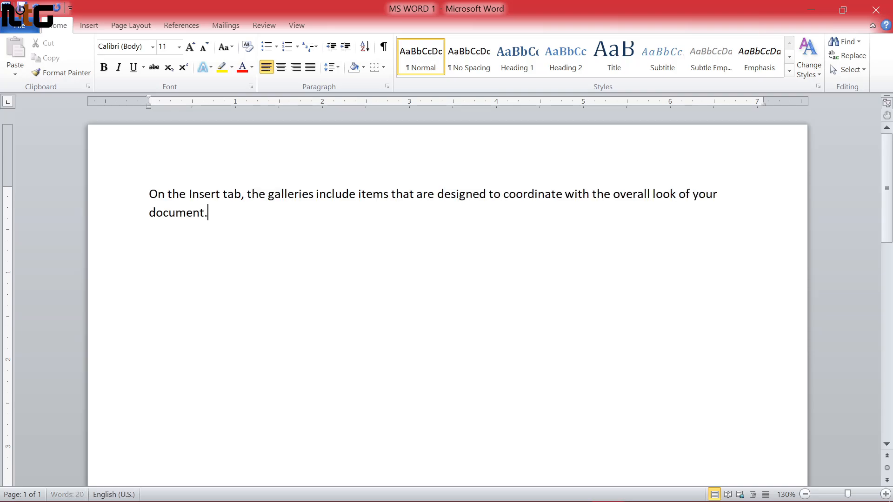
pyautogui.press('Return')
pyautogui.hotkey('ctrl', 's')
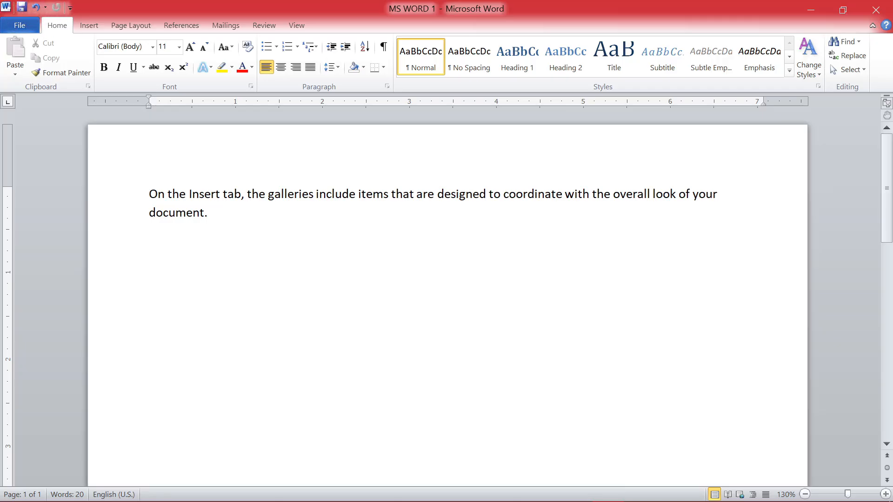
# Insert a 1" by 1" rectangle below the paragraph and remove its outline.
pyautogui.click(83, 26)
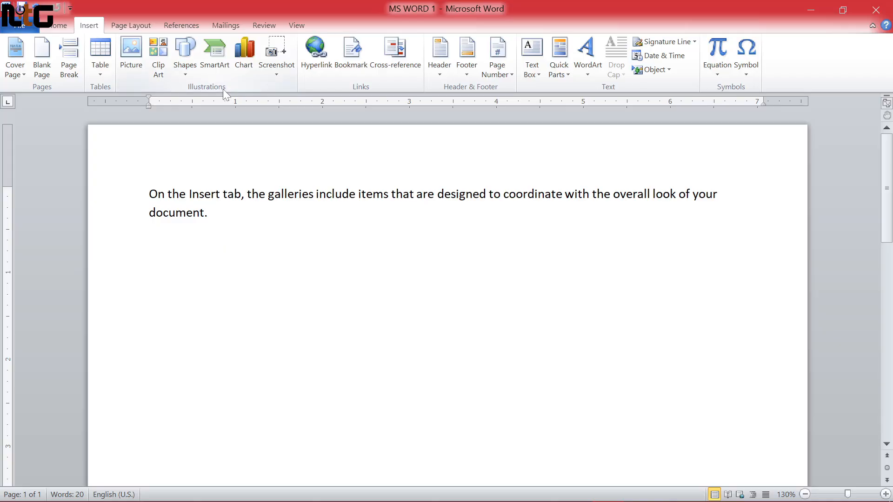
pyautogui.click(187, 75)
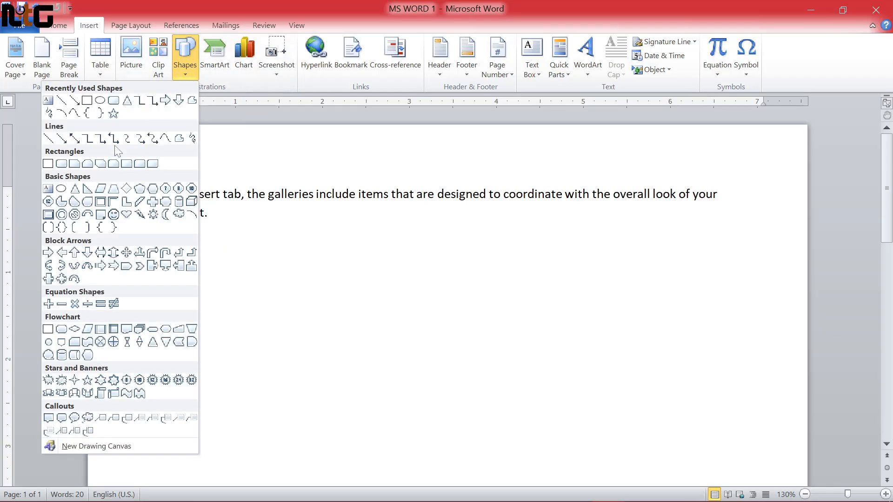
pyautogui.click(49, 164)
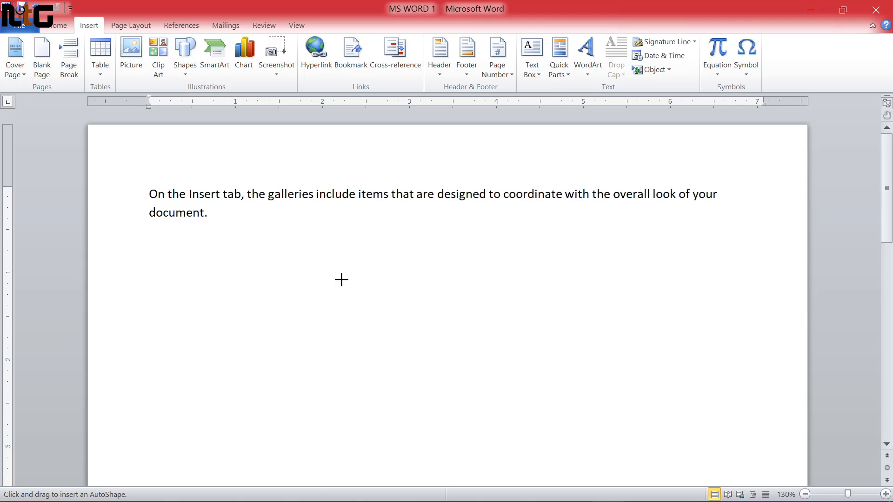
pyautogui.click(341, 279)
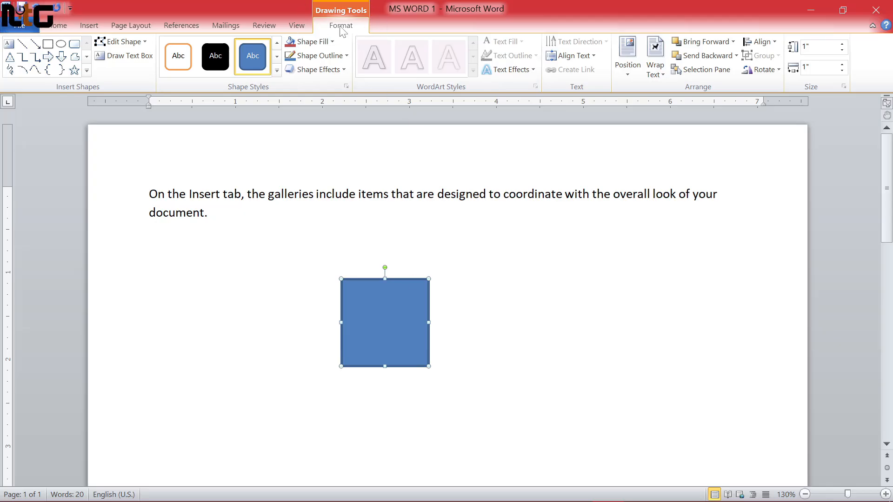
pyautogui.click(347, 55)
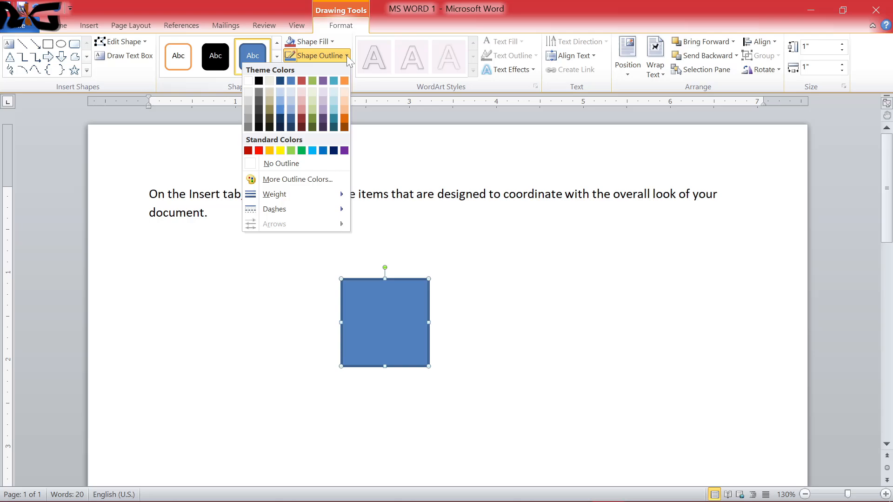
pyautogui.click(293, 166)
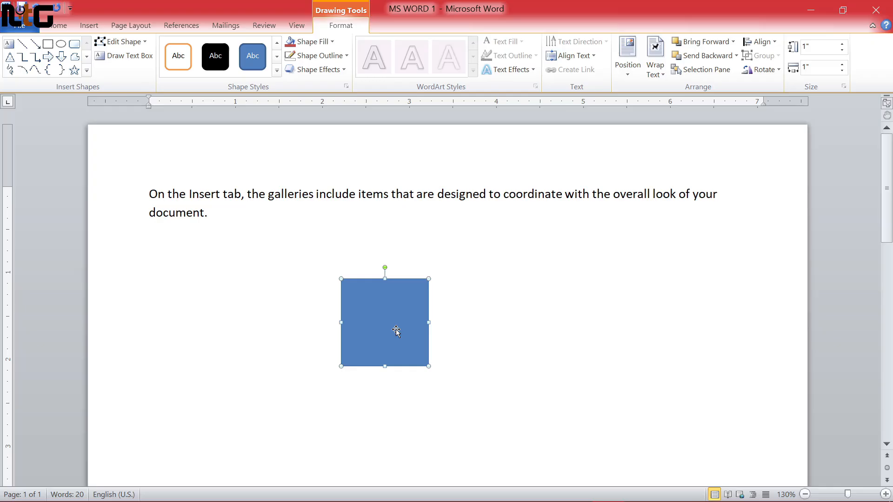
# Duplicate the blue square and place the copy to the right of the original with a gap between them.
pyautogui.hotkey('ctrl', 'd')
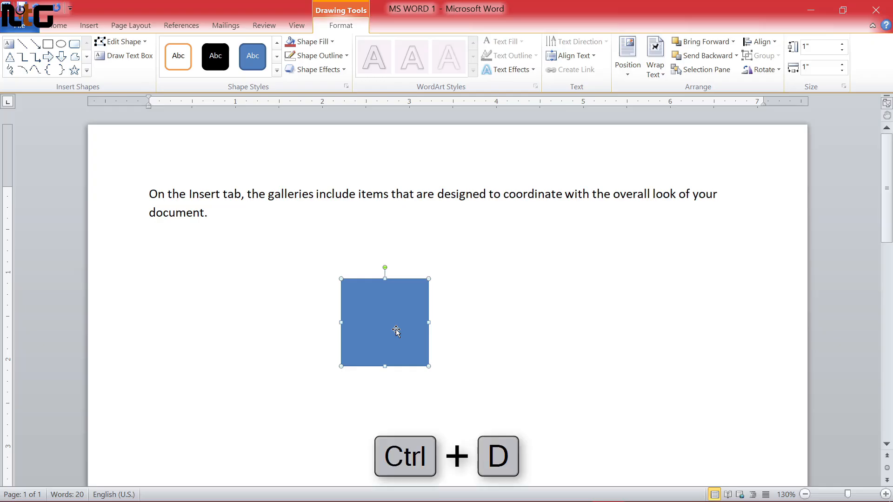
pyautogui.hotkey('ctrl', 'd')
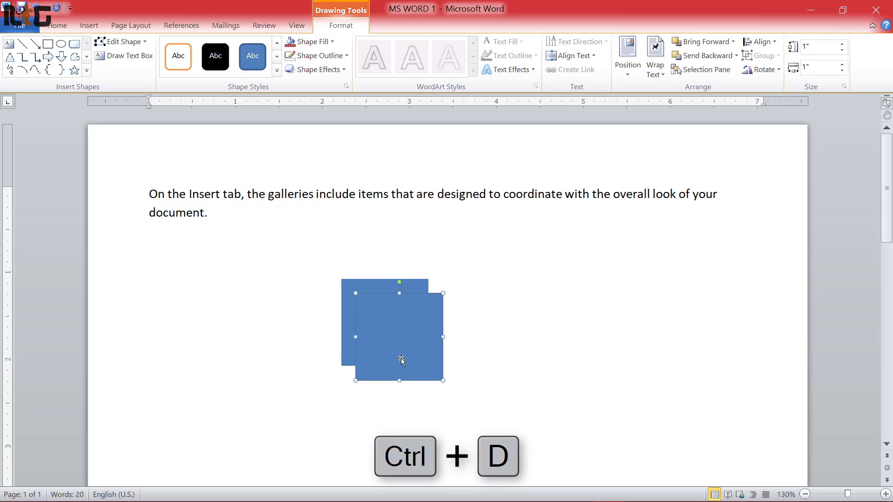
pyautogui.moveTo(418, 350); pyautogui.dragTo(547, 330)
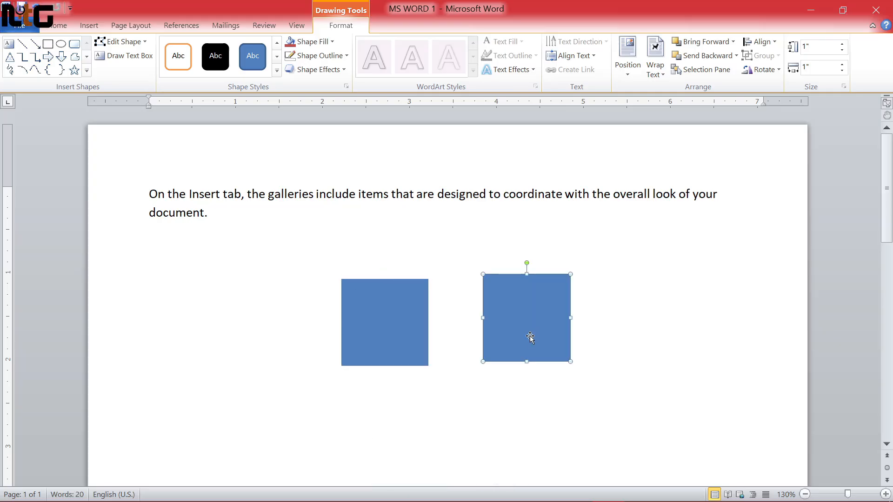